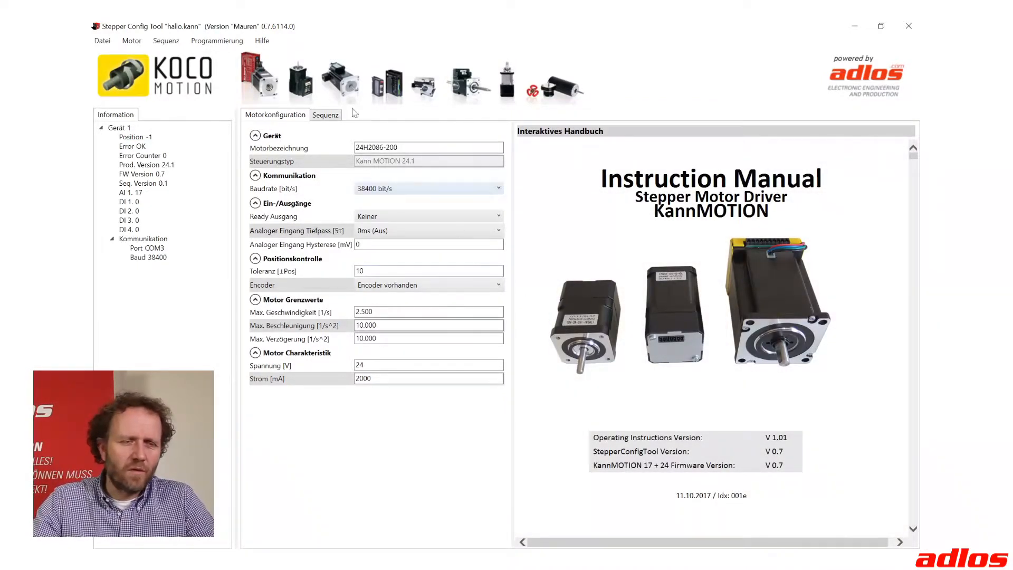
pyautogui.click(103, 42)
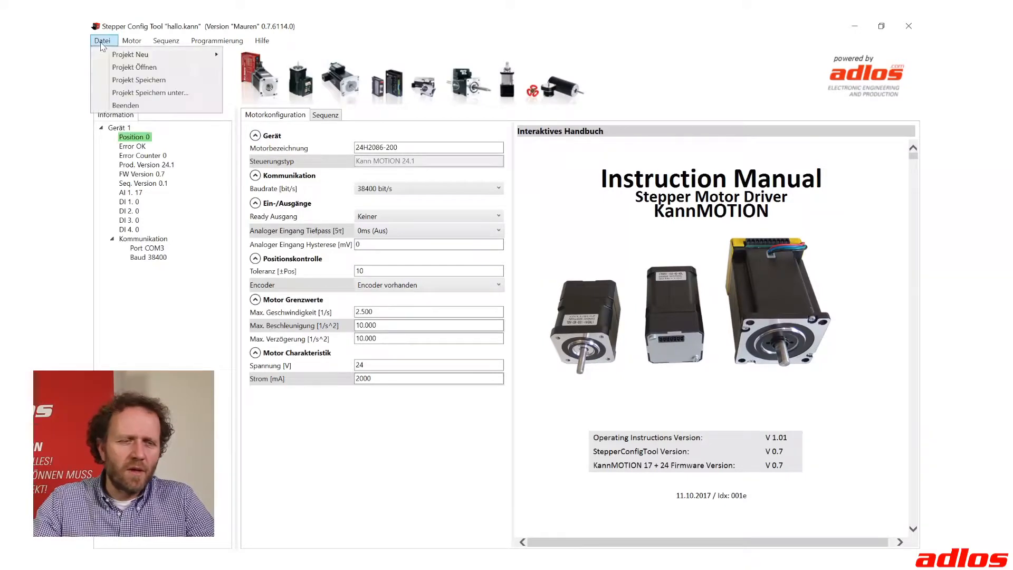
pyautogui.moveTo(129, 47)
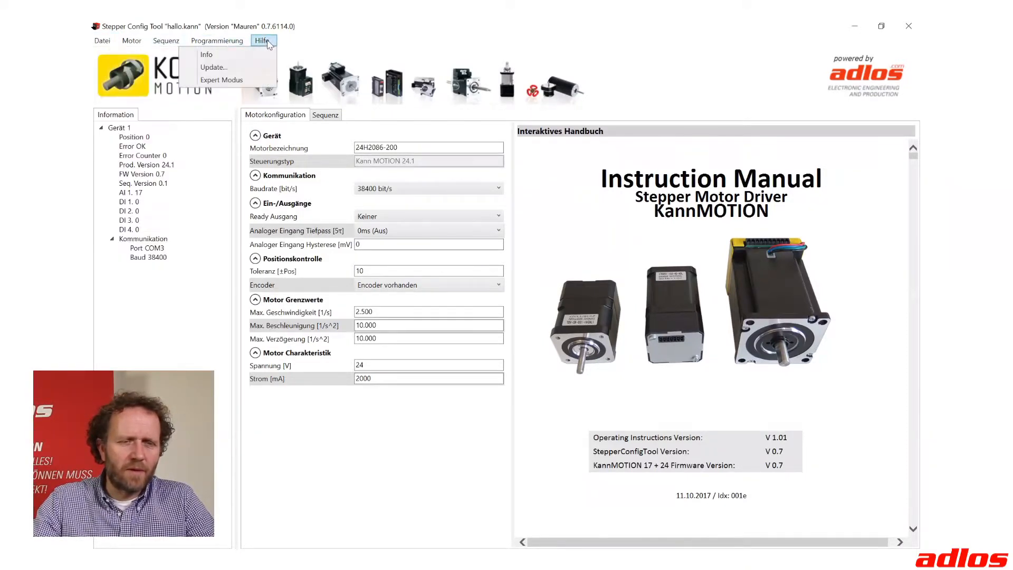
pyautogui.click(441, 24)
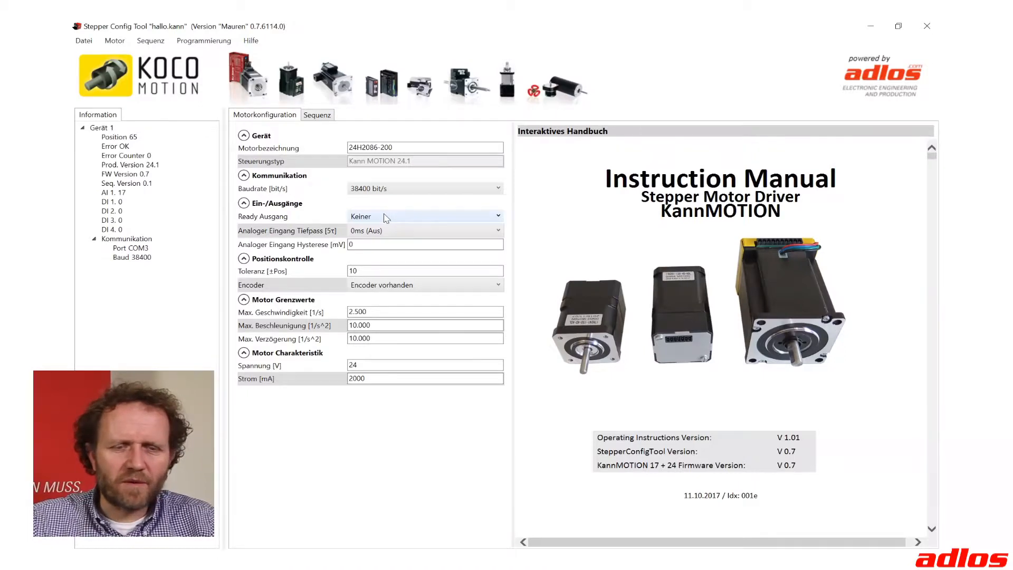
# Look up the analogue input hysteresis in the interactive manual and switch on Expert Modus for the motor configuration.
pyautogui.click(380, 245)
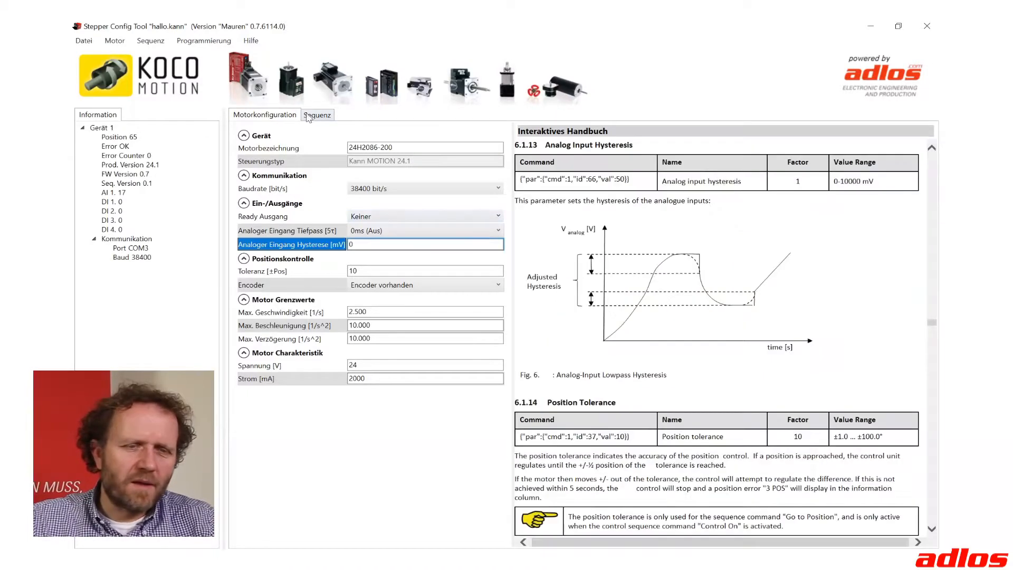
pyautogui.click(249, 42)
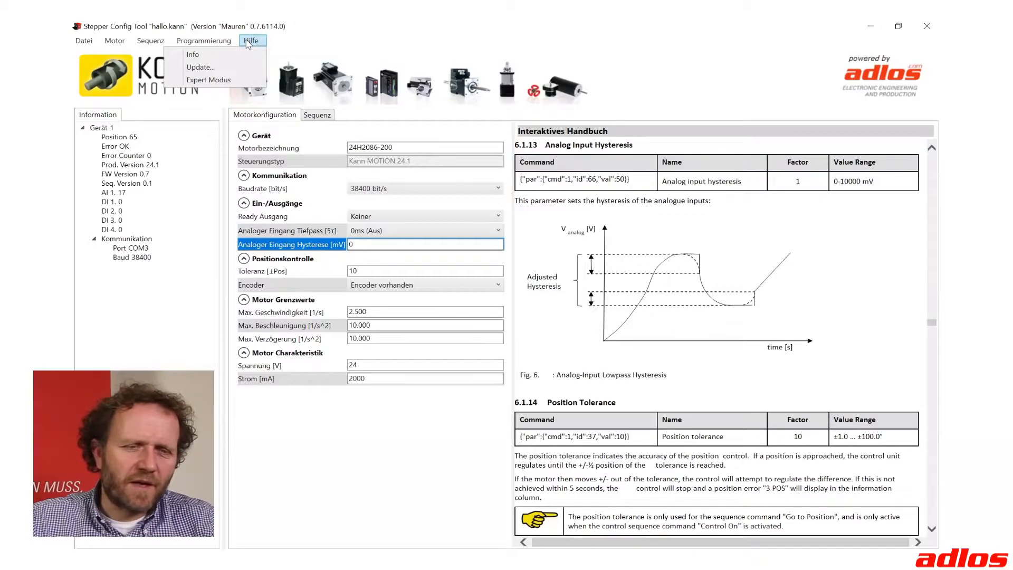
pyautogui.click(208, 80)
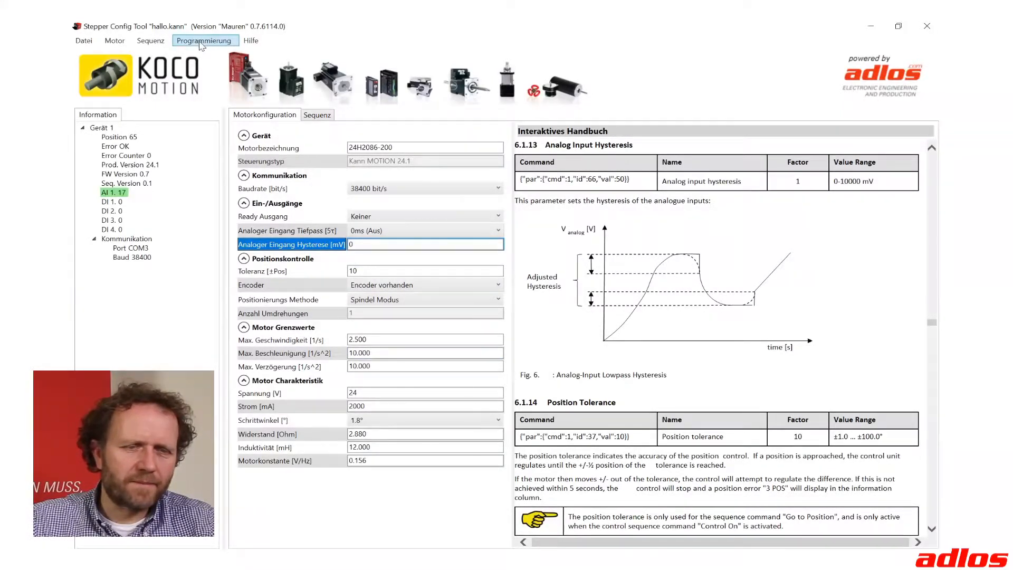
pyautogui.click(317, 118)
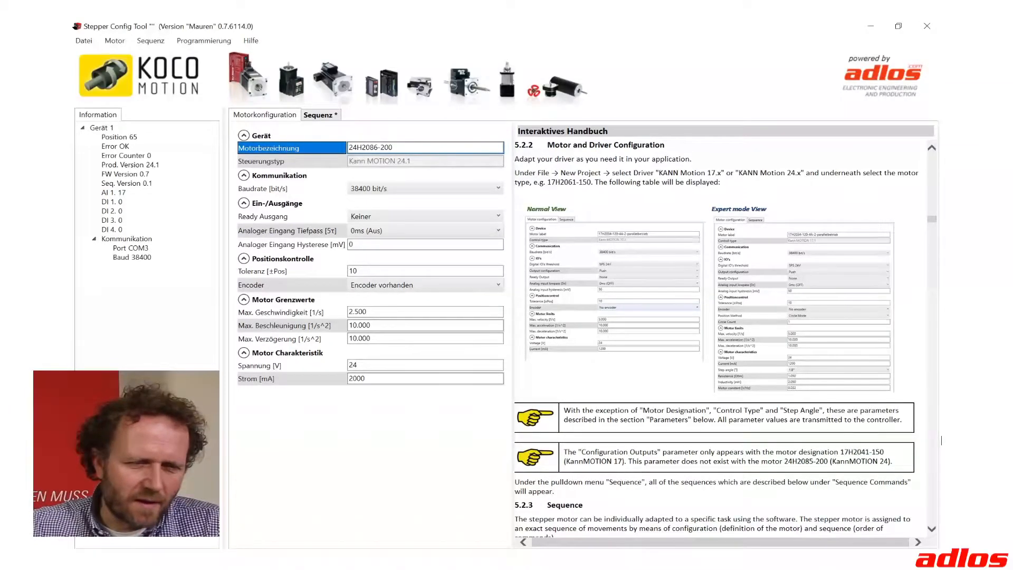
# Look up the manual sections for the analogue input low-pass, ready output, position tolerance and encoder parameters.
pyautogui.click(278, 232)
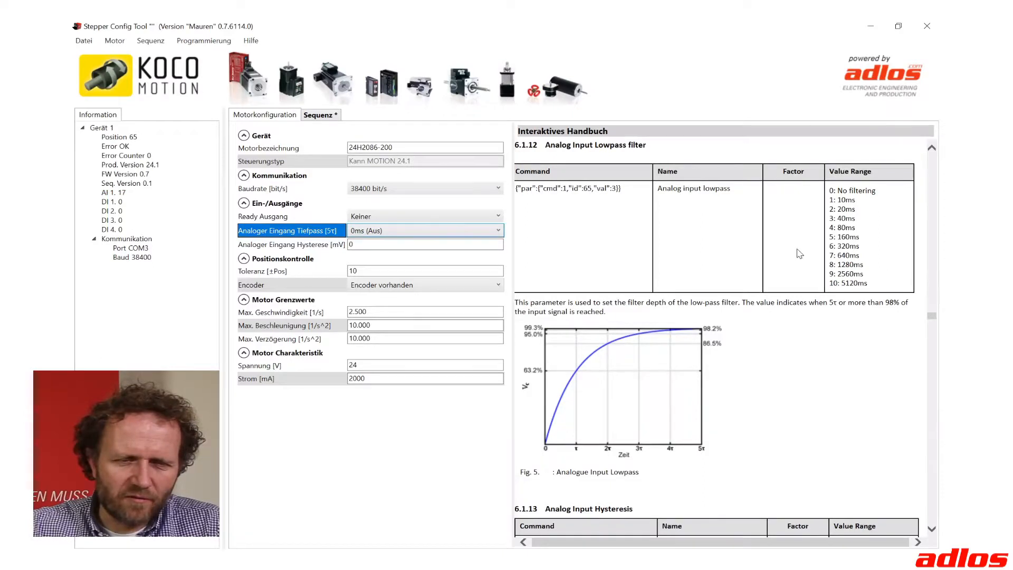
pyautogui.click(267, 218)
pyautogui.click(268, 272)
pyautogui.click(258, 285)
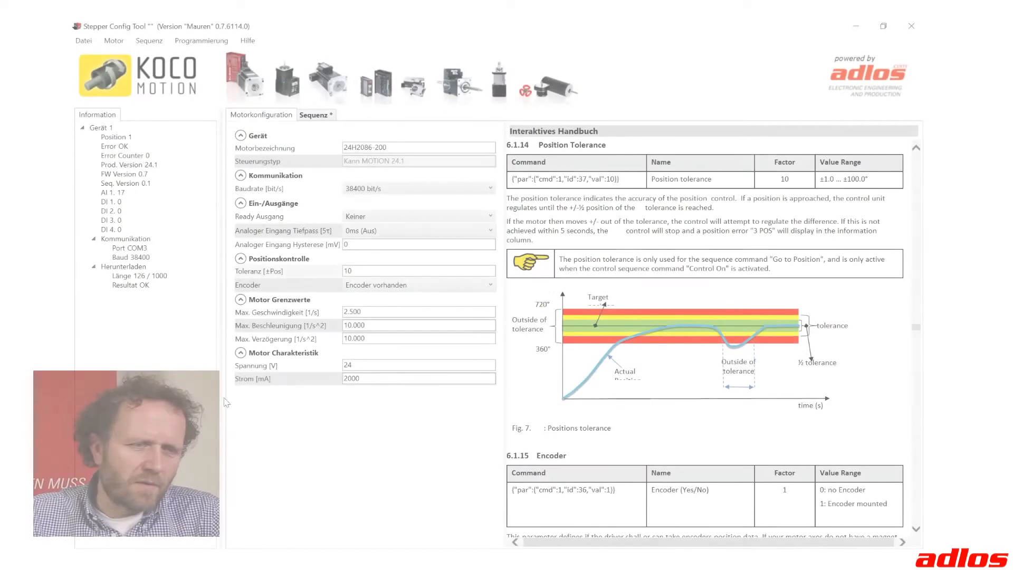
# Create a new project for the KANN Motion 24.1 driver with motor type 24H2086-200.
pyautogui.click(84, 41)
pyautogui.moveTo(96, 57)
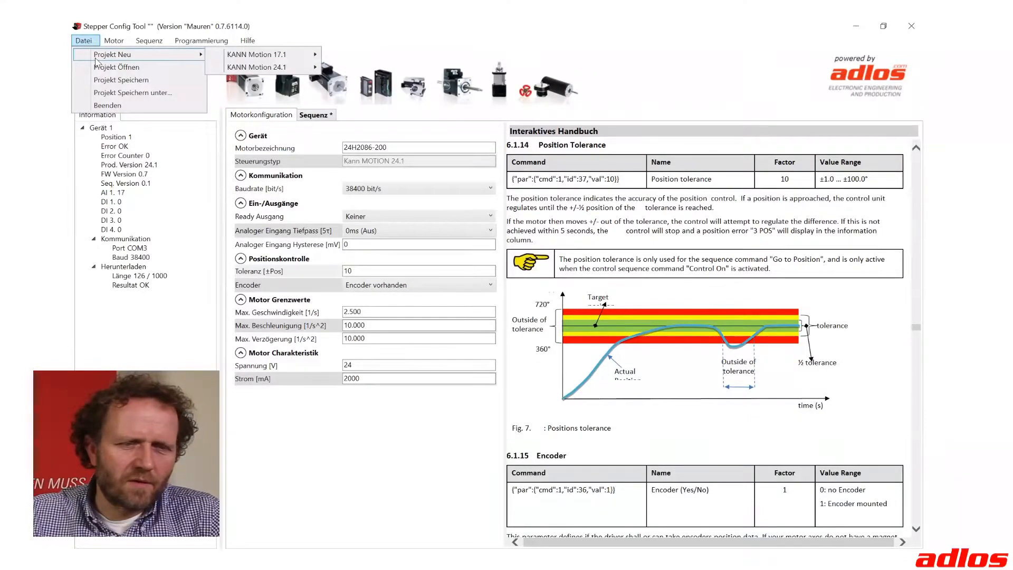
pyautogui.moveTo(257, 69)
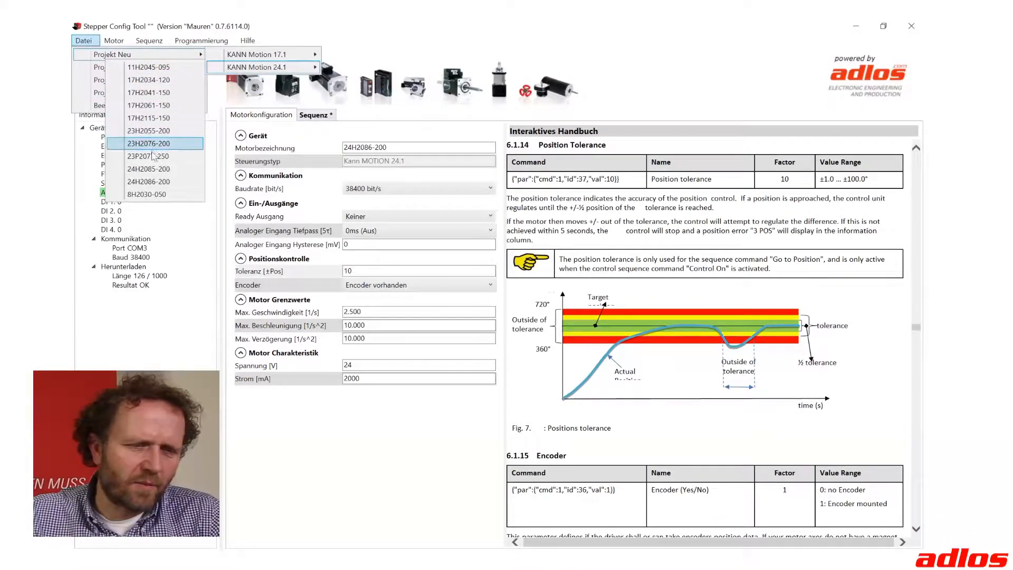
pyautogui.click(175, 182)
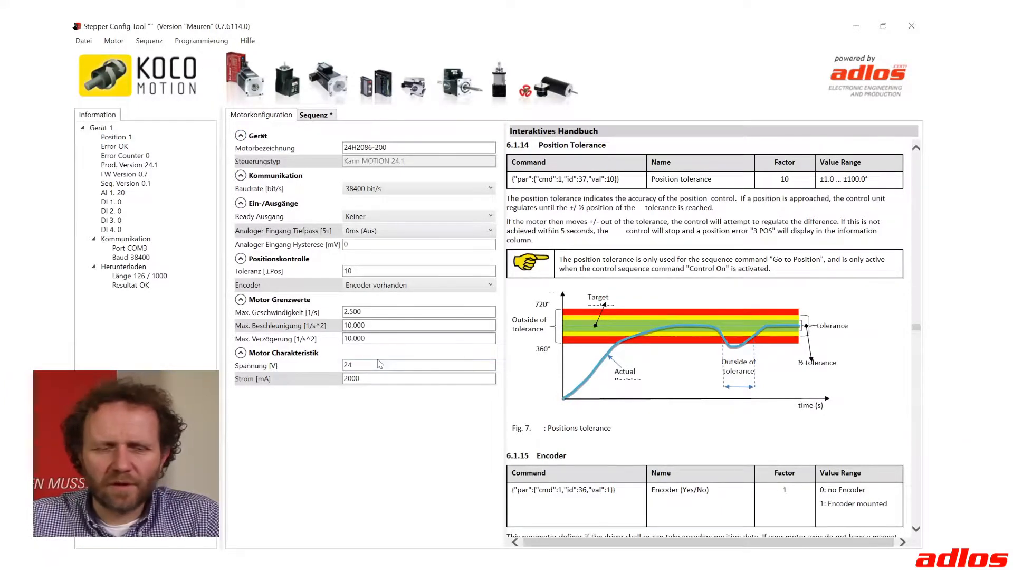
# Review the sequence's VERSION and SET MAX TORQUE commands and compare the torque settings with the motor configuration.
pyautogui.click(309, 115)
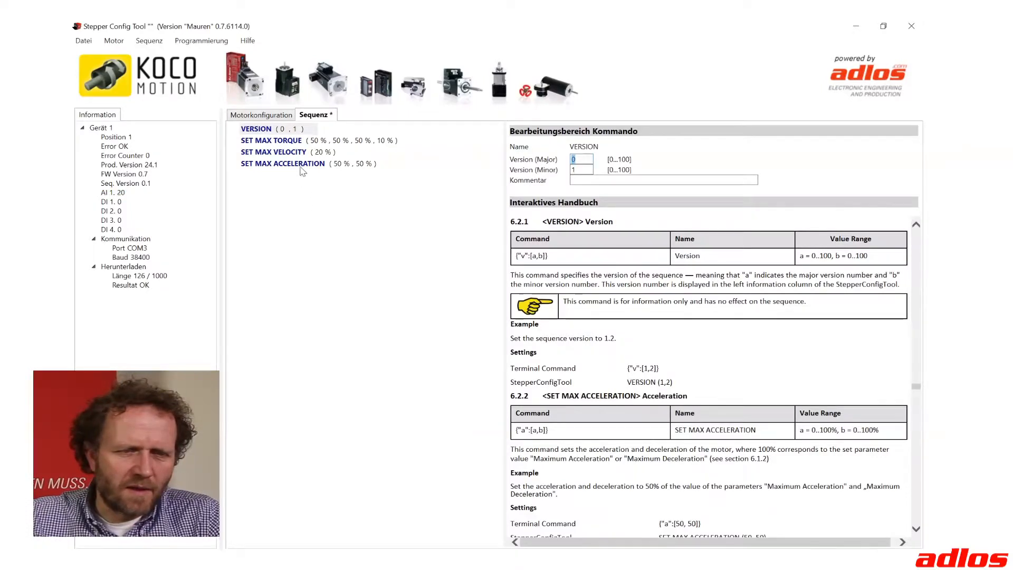
pyautogui.click(252, 133)
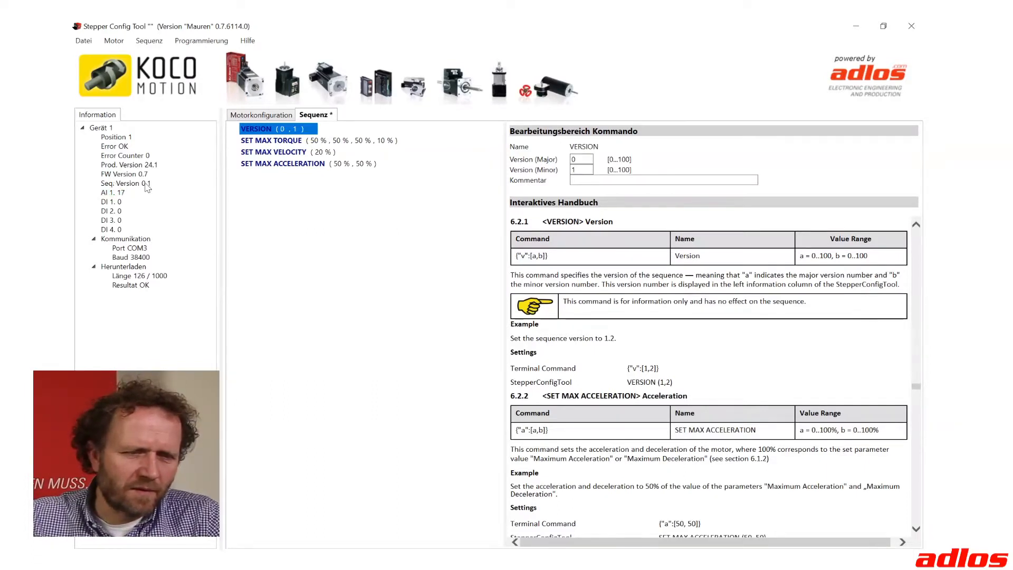
pyautogui.click(286, 141)
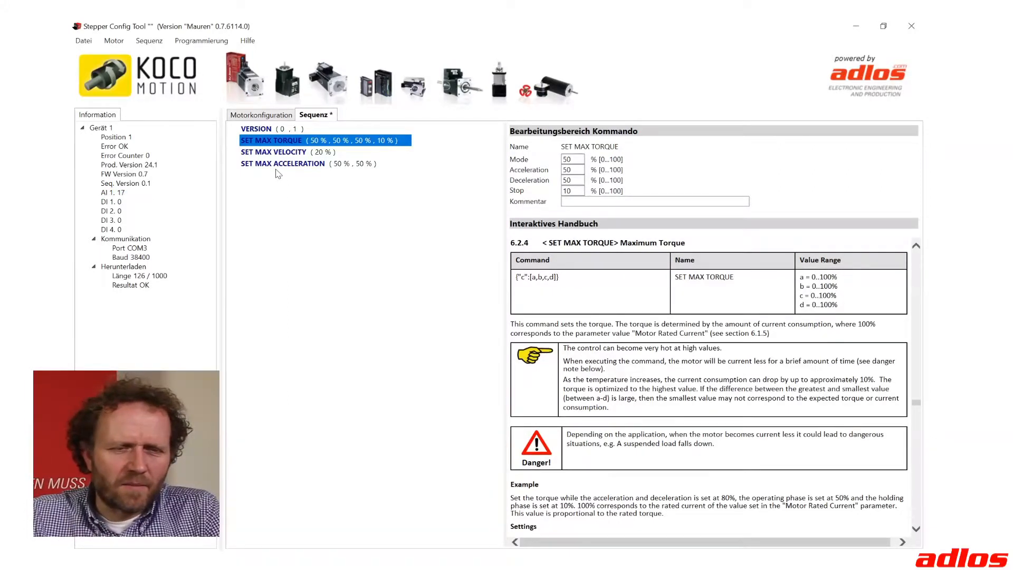
pyautogui.click(274, 116)
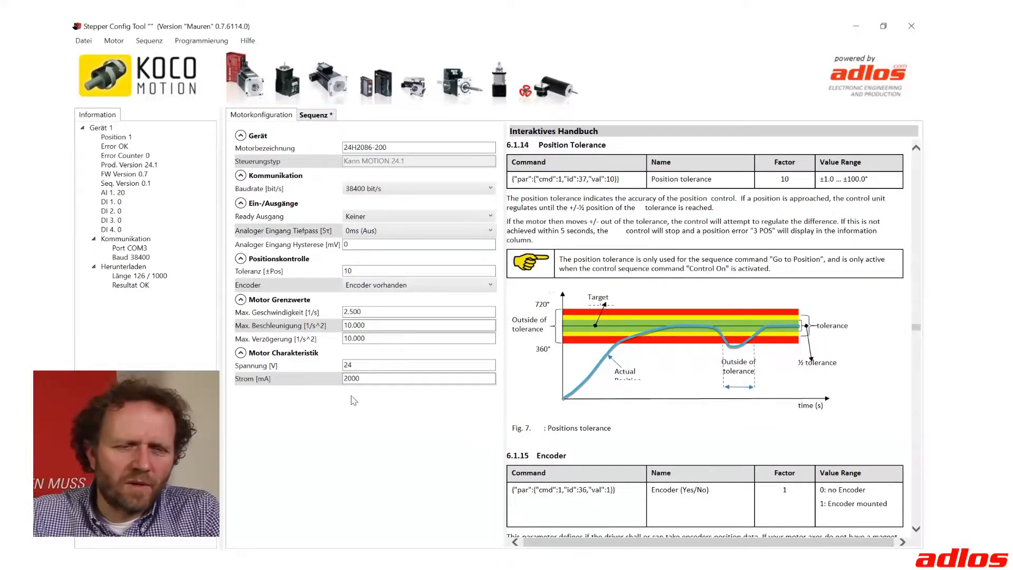
pyautogui.click(313, 116)
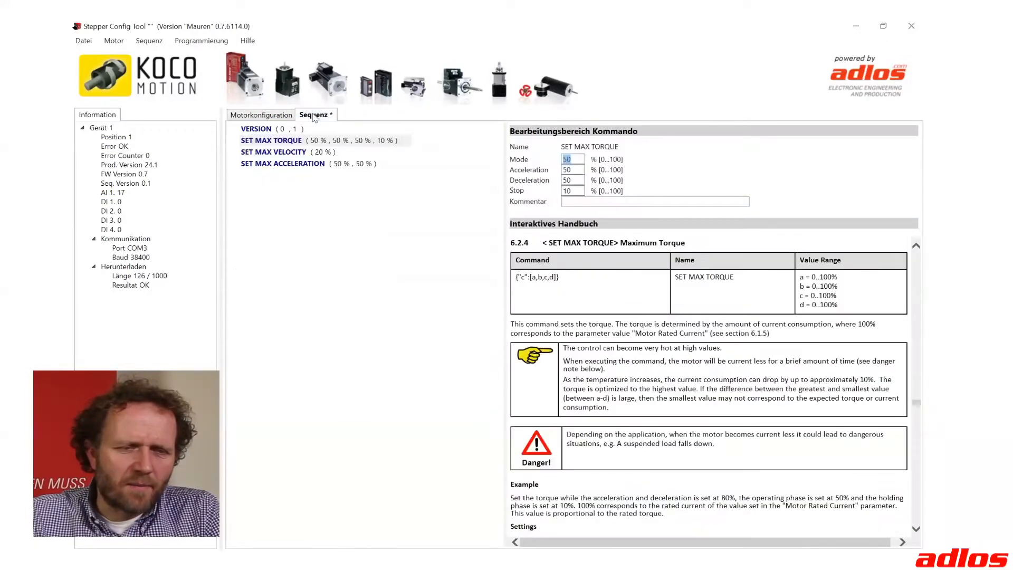
pyautogui.click(289, 142)
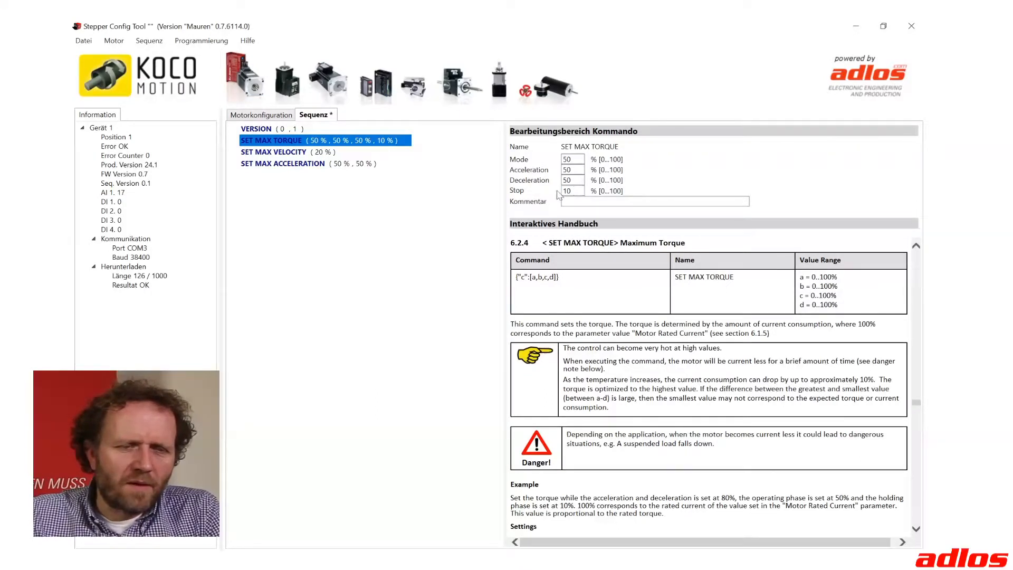
# Review the SET MAX VELOCITY and SET MAX ACCELERATION commands and compare them with the limits in the motor configuration.
pyautogui.click(281, 153)
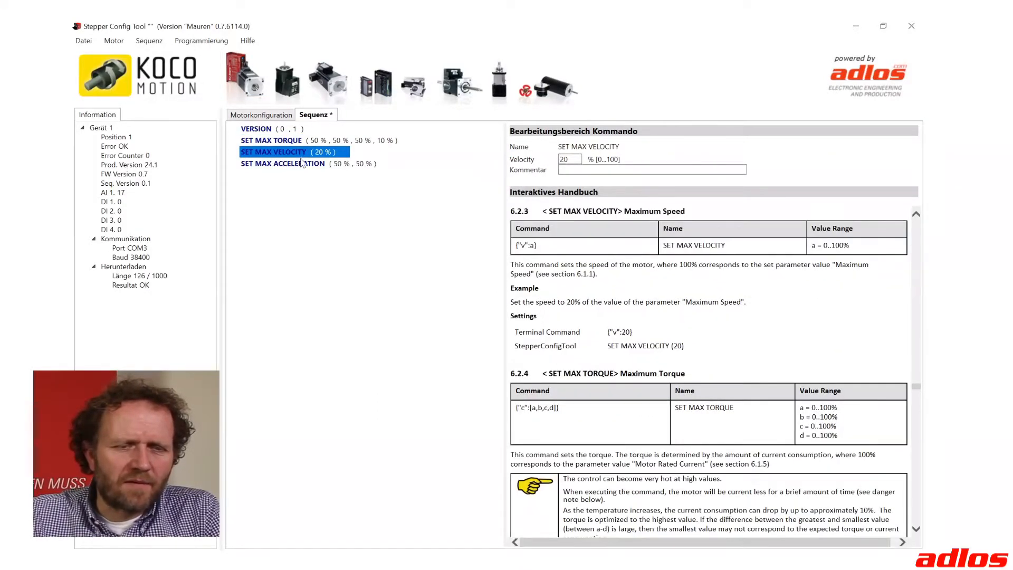
pyautogui.click(300, 163)
pyautogui.click(292, 154)
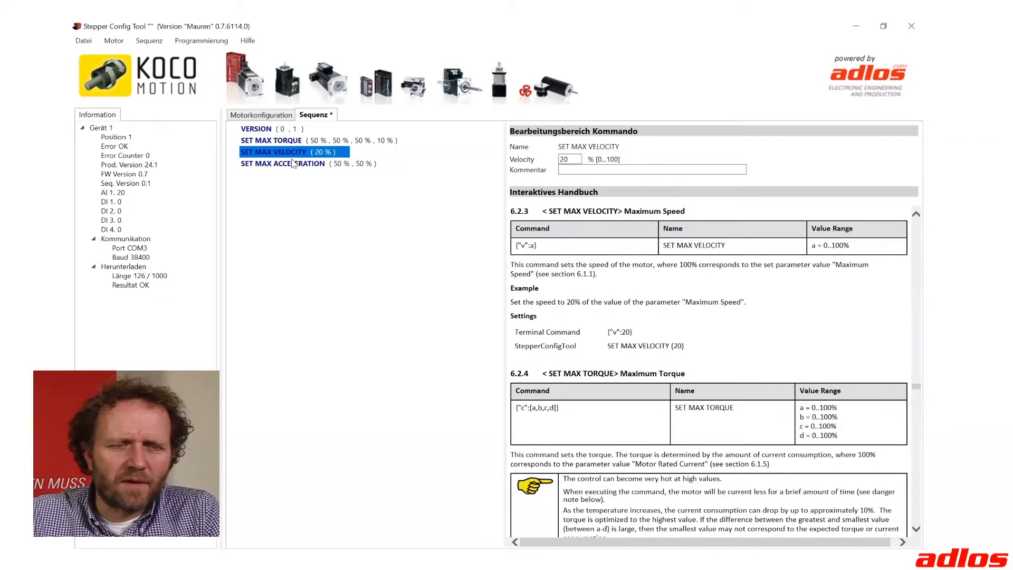
pyautogui.click(292, 163)
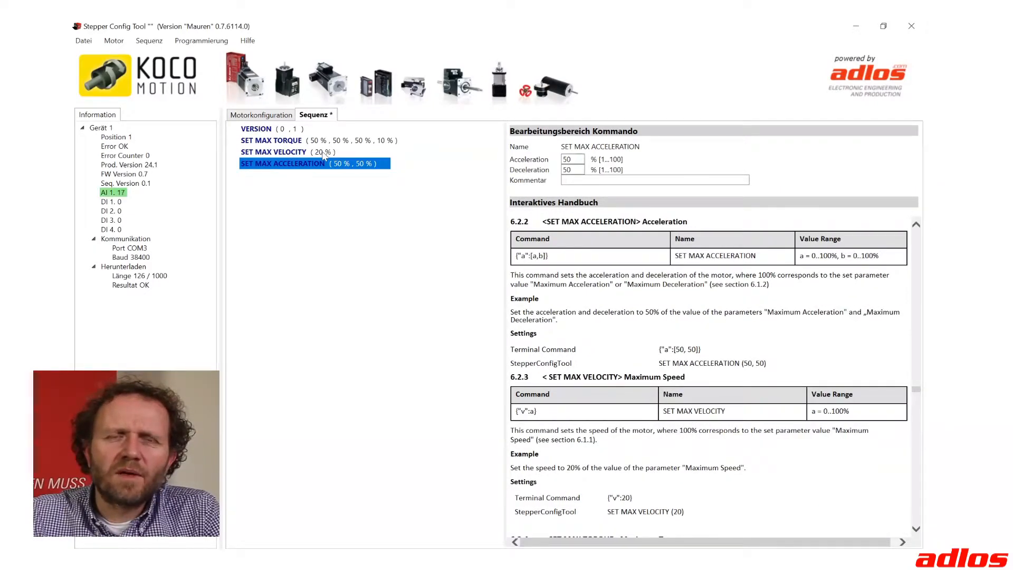
pyautogui.click(275, 115)
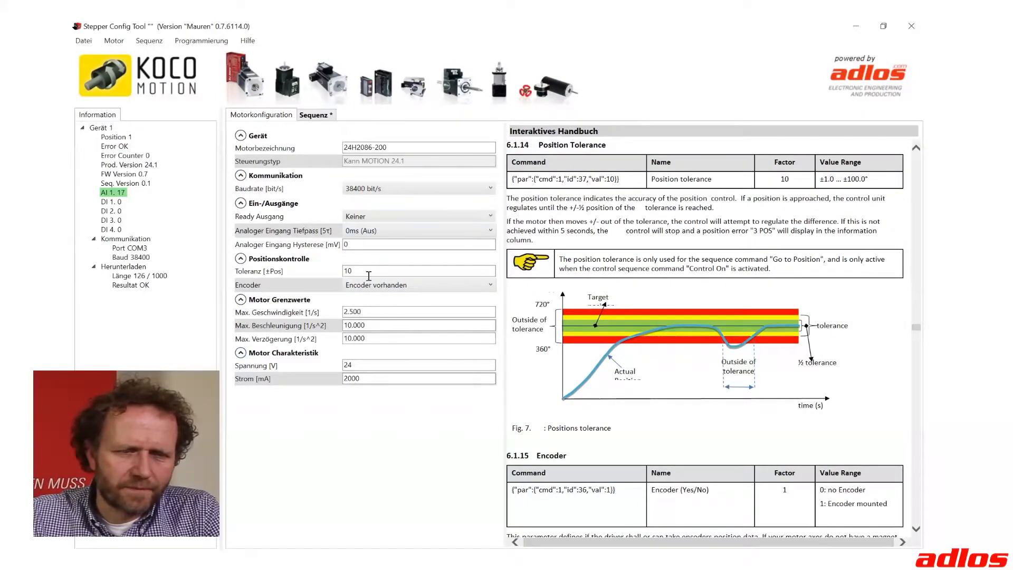
# Add a SET HOME POSITION (Zero) command and a SAVE POSITION (1) command after SET MAX ACCELERATION in the sequence.
pyautogui.click(316, 117)
pyautogui.click(305, 165)
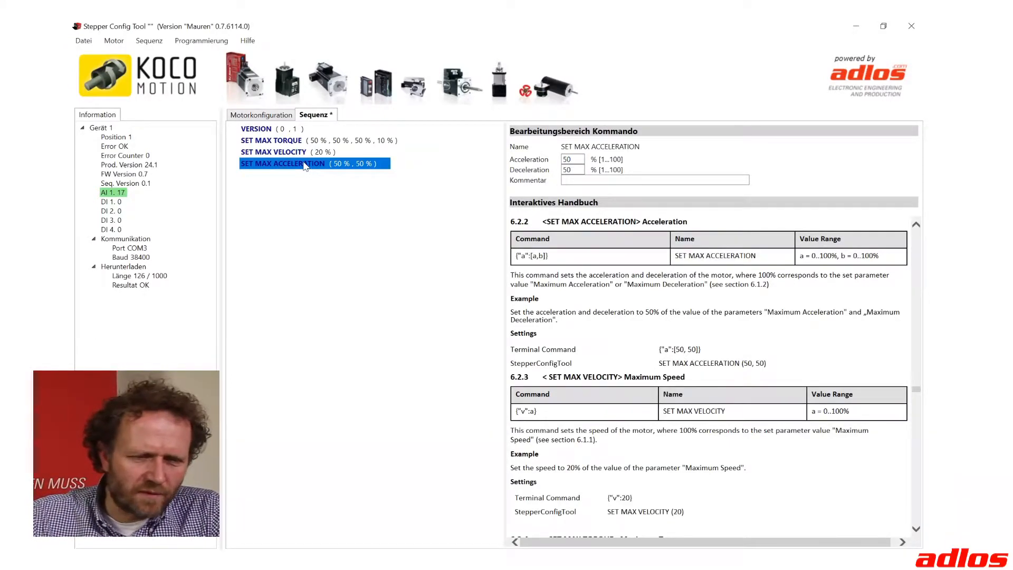
pyautogui.rightClick(305, 166)
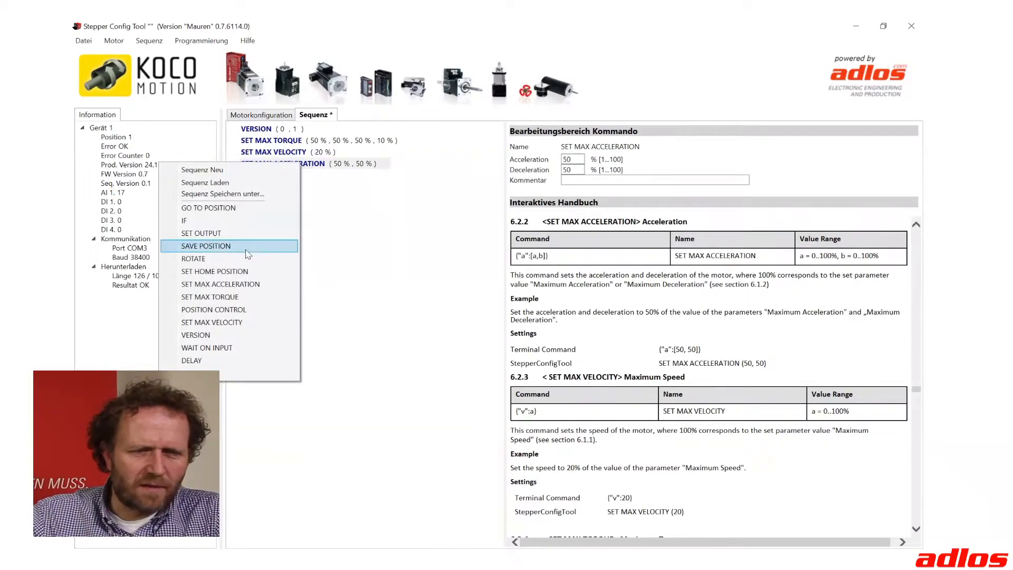
pyautogui.click(249, 272)
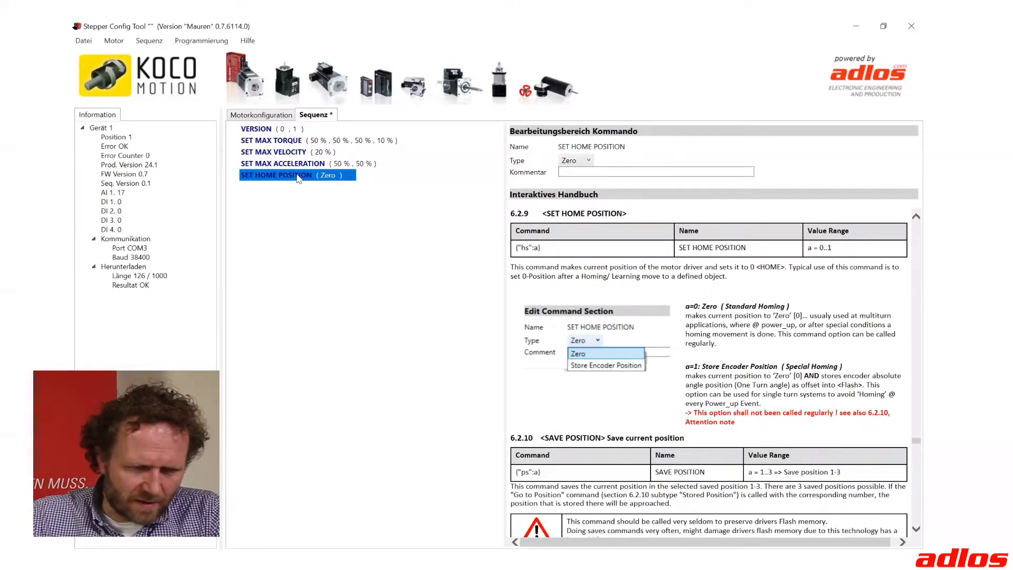
pyautogui.rightClick(296, 176)
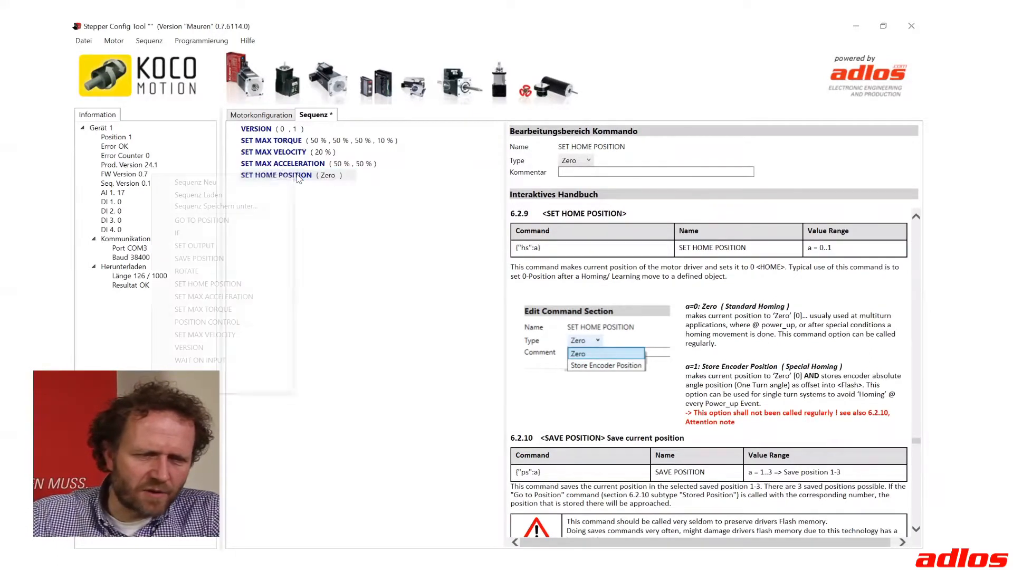
pyautogui.click(245, 258)
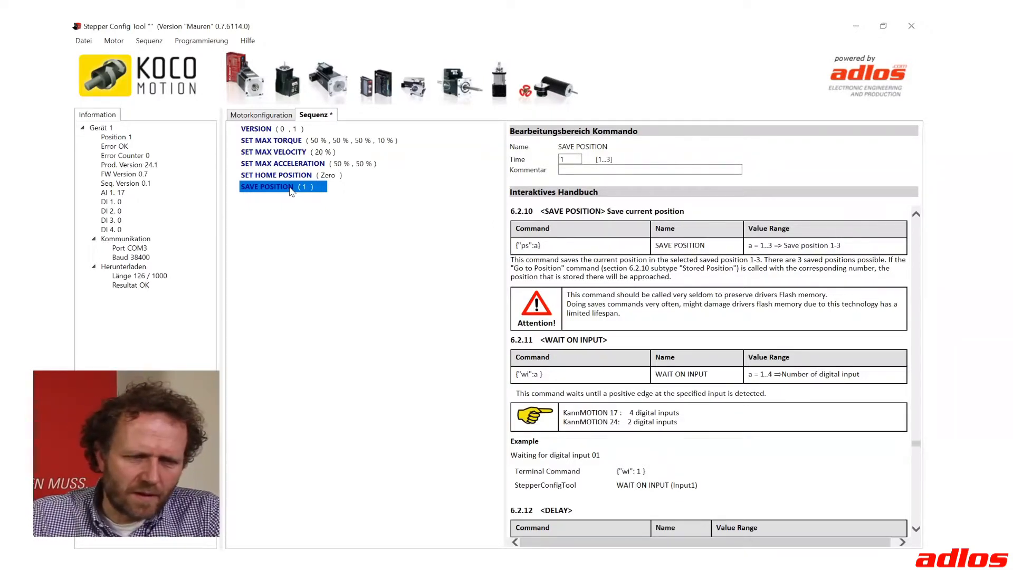
# Add a POSITION CONTROL (ON) command and a WHILE loop after SAVE POSITION in the sequence.
pyautogui.rightClick(292, 191)
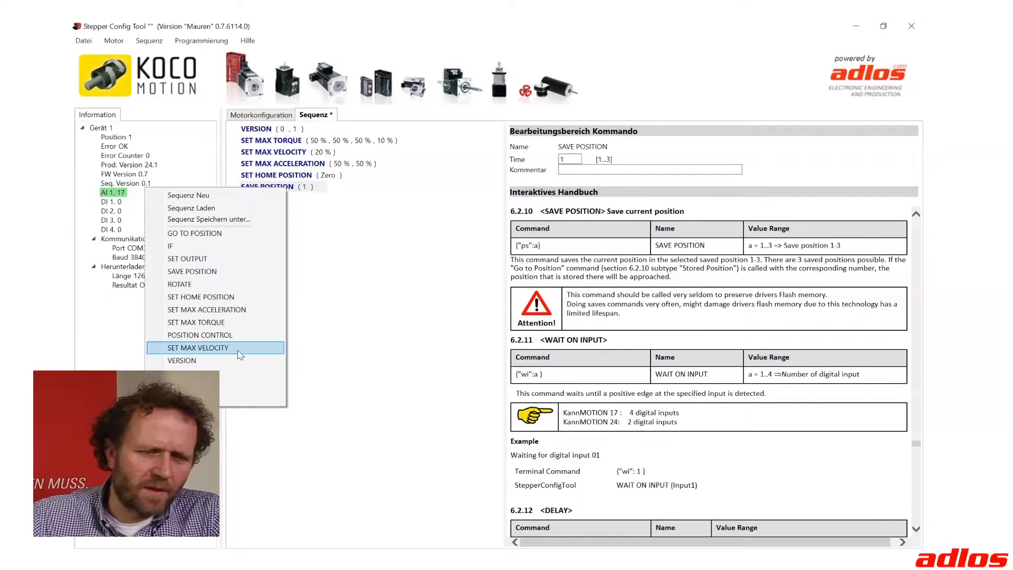
pyautogui.click(238, 336)
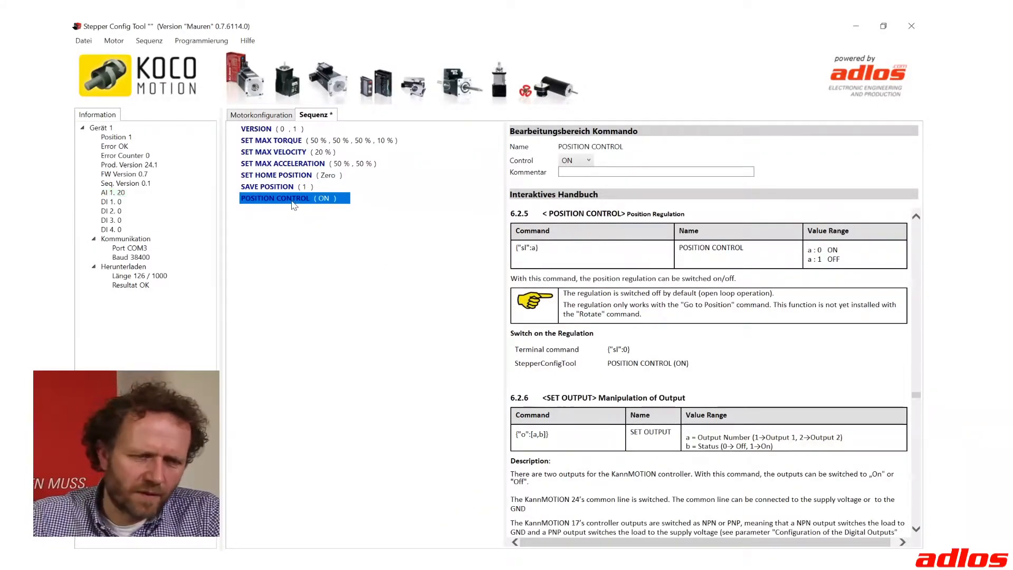
pyautogui.rightClick(294, 205)
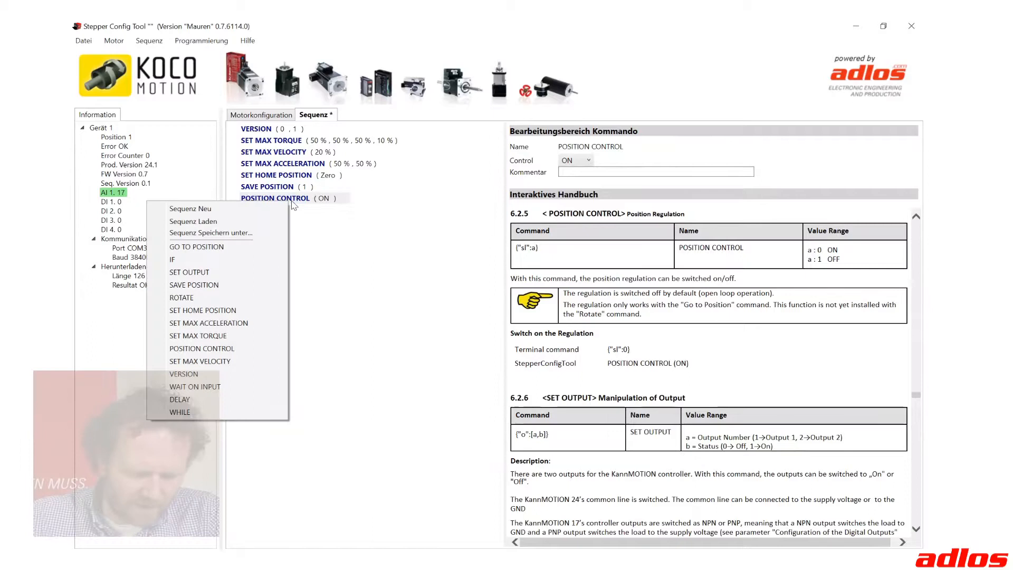
pyautogui.click(198, 411)
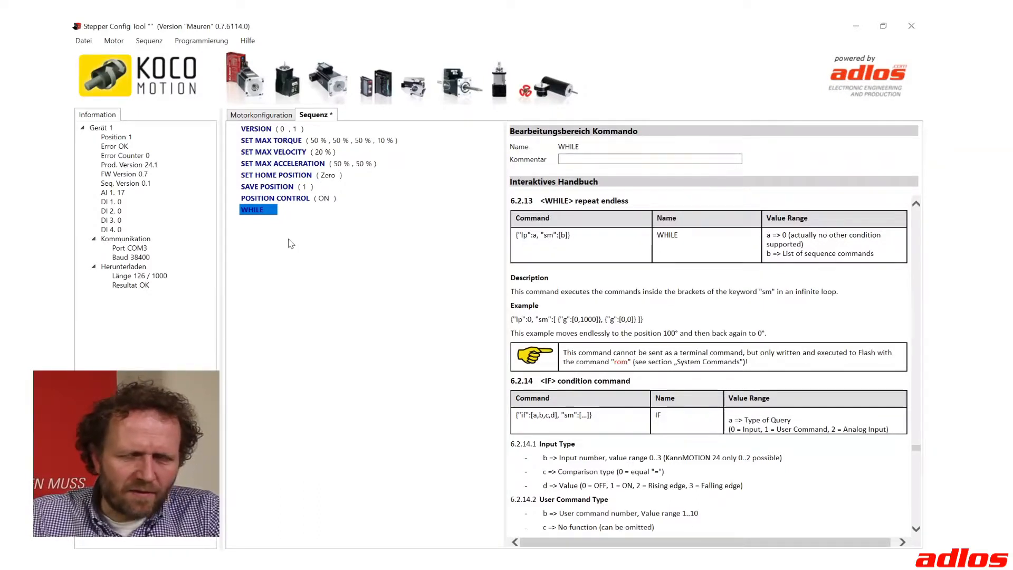
# Add an IF condition inside the WHILE loop with its type set to Input.
pyautogui.rightClick(268, 212)
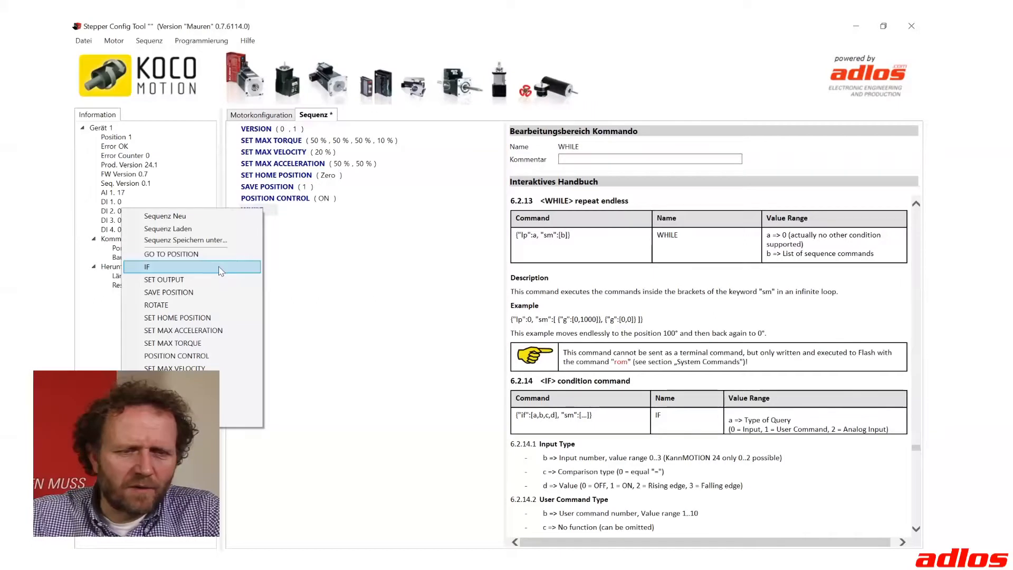
pyautogui.click(221, 270)
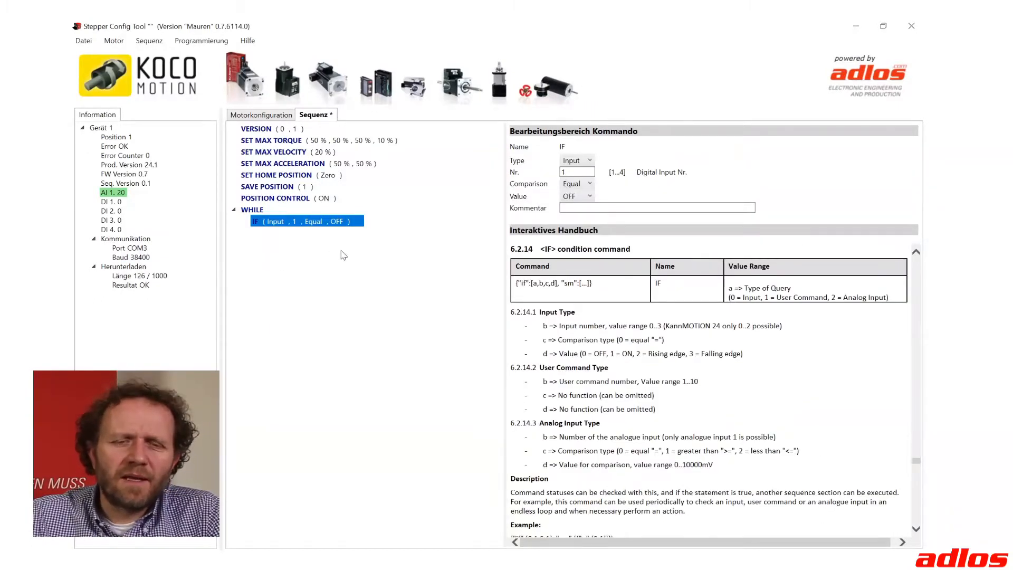
pyautogui.click(582, 166)
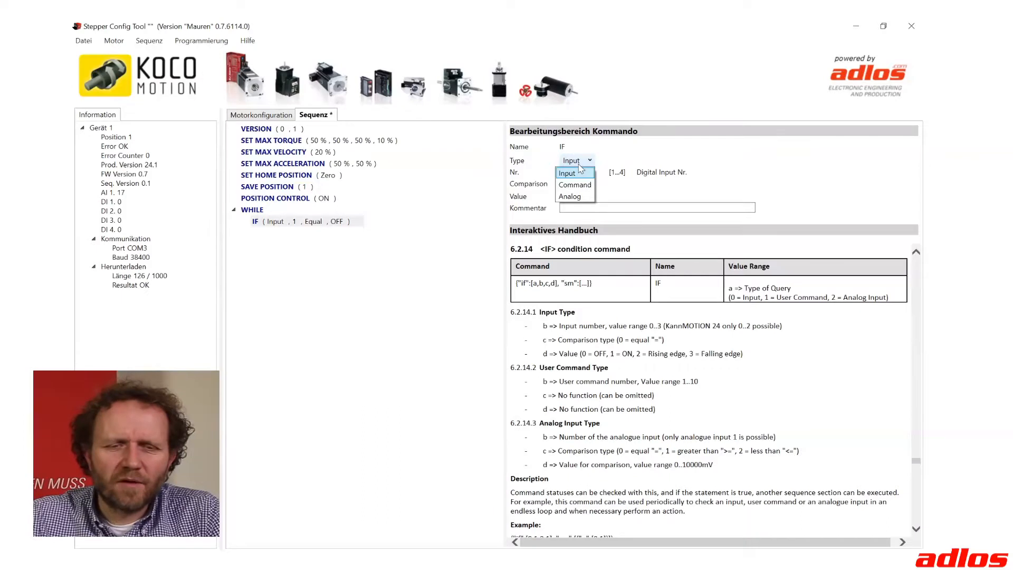
pyautogui.click(577, 173)
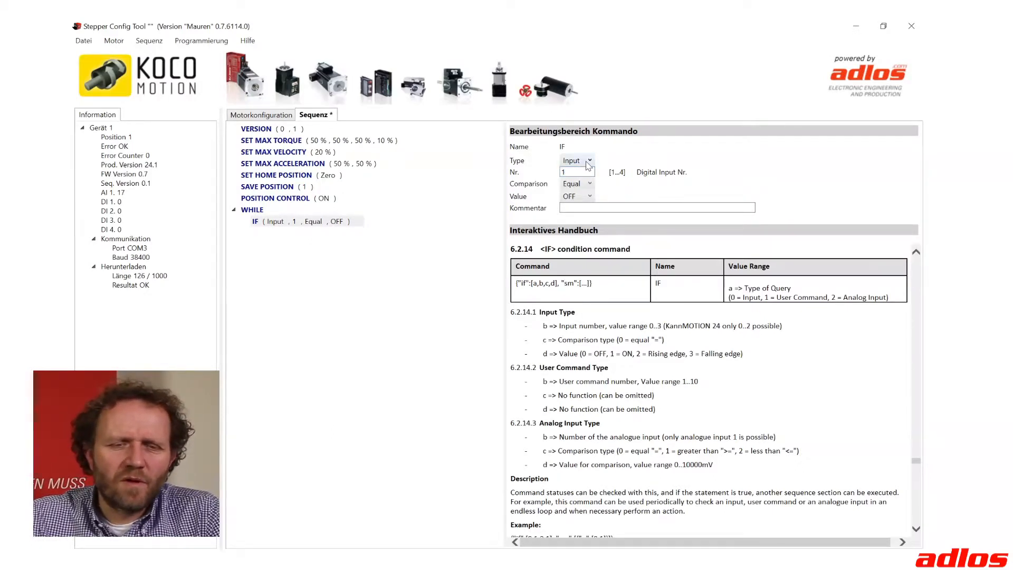
# Change the type of the IF condition inside the WHILE loop to Command, with command number 1.
pyautogui.click(589, 166)
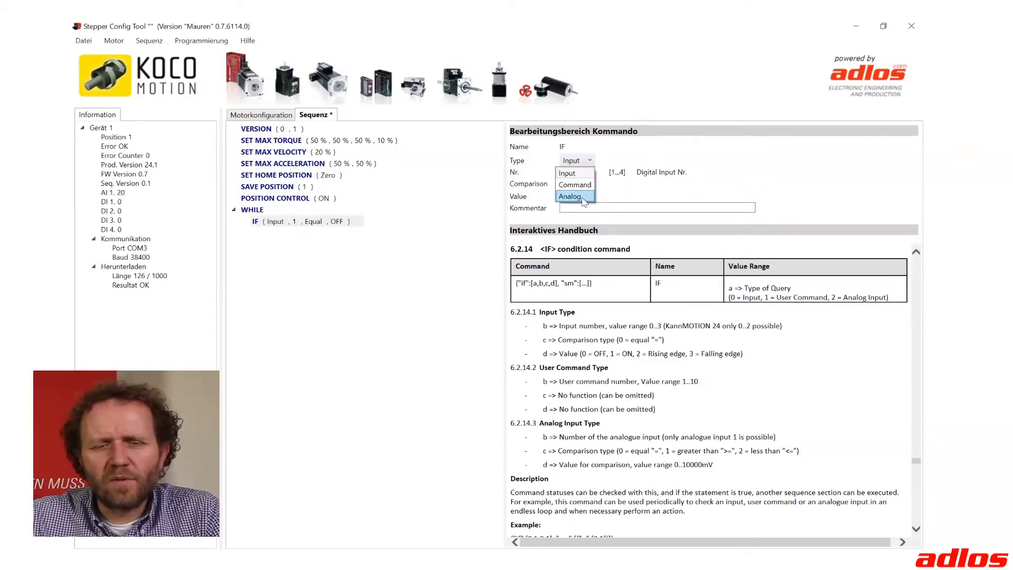
pyautogui.click(589, 194)
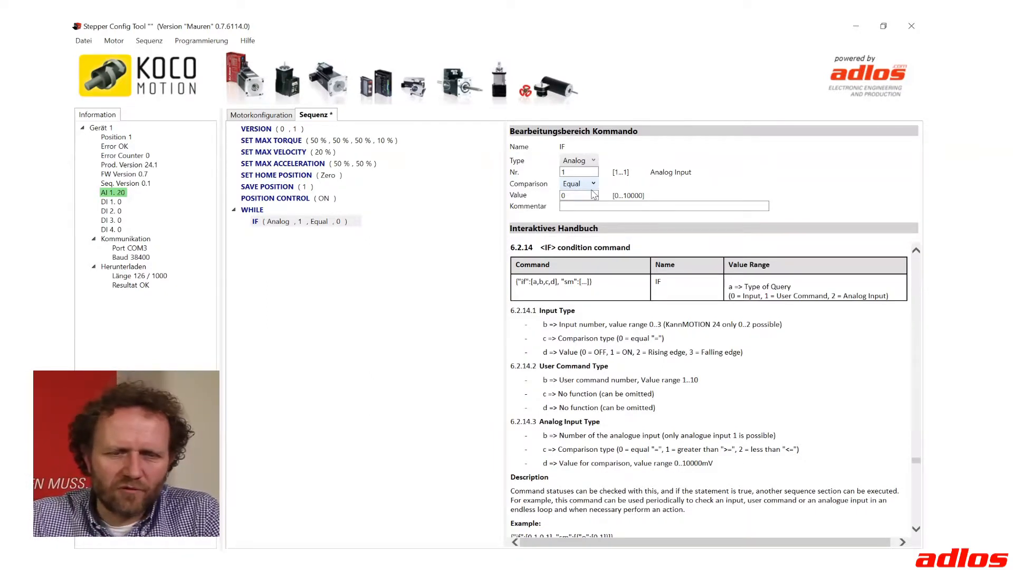
pyautogui.click(592, 161)
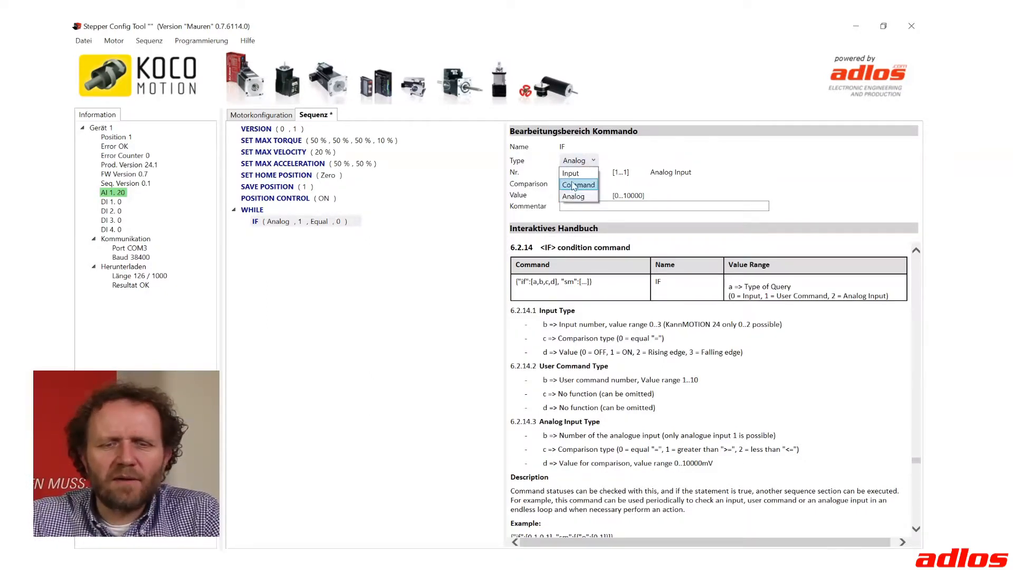
pyautogui.click(574, 185)
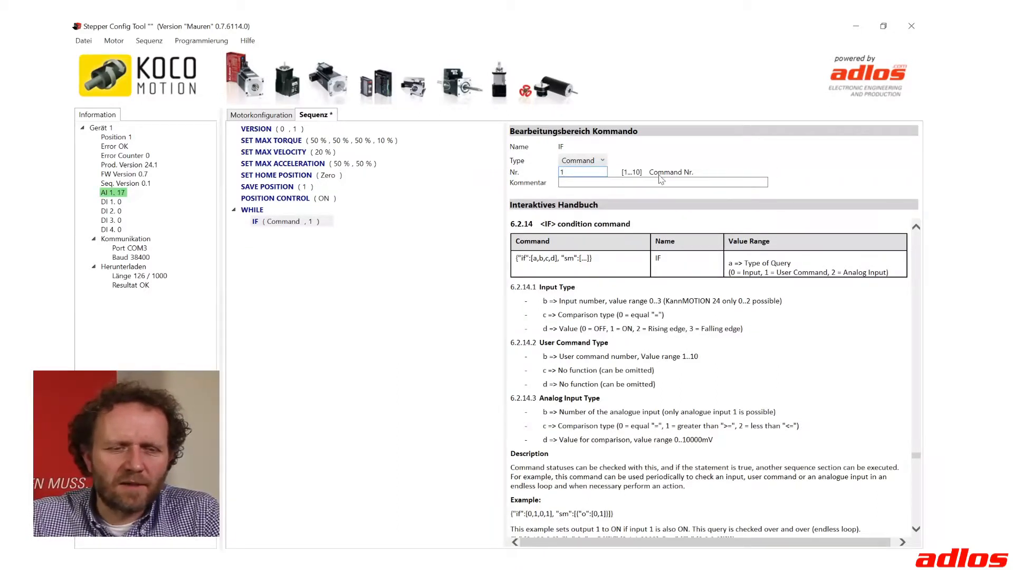
# Add a GO TO POSITION command inside the IF (Command, 1) condition.
pyautogui.click(288, 224)
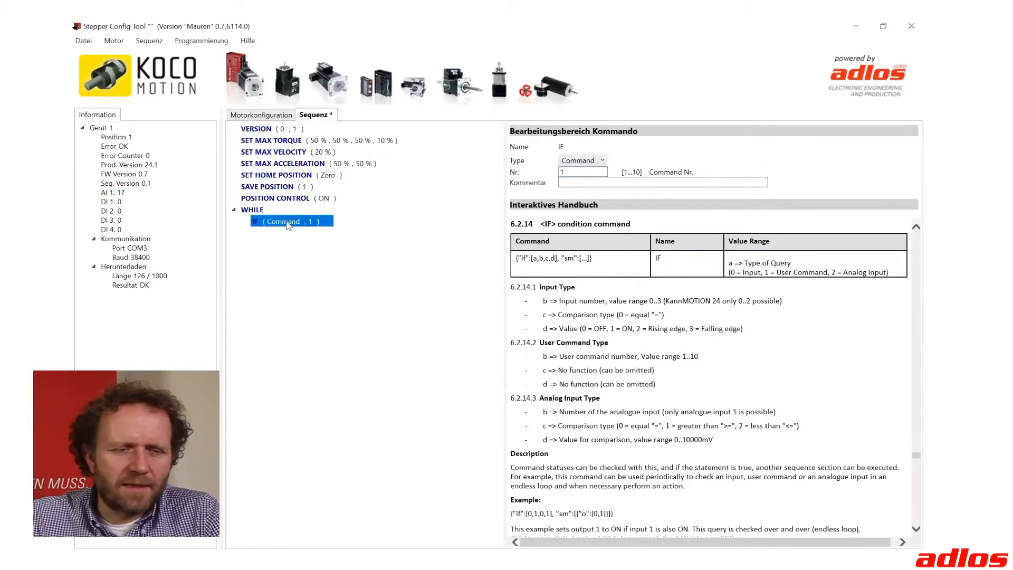
pyautogui.rightClick(285, 224)
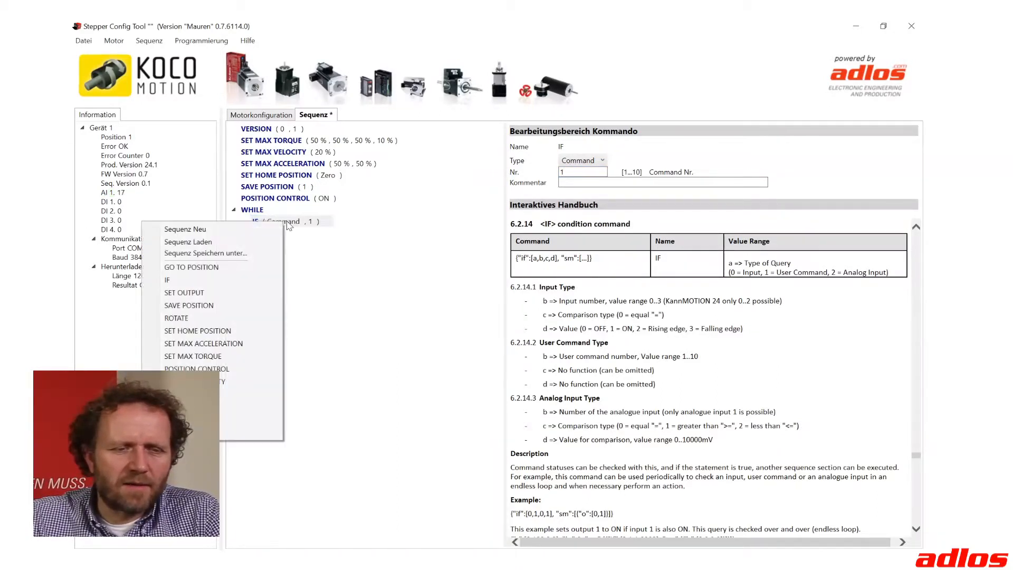
pyautogui.click(234, 266)
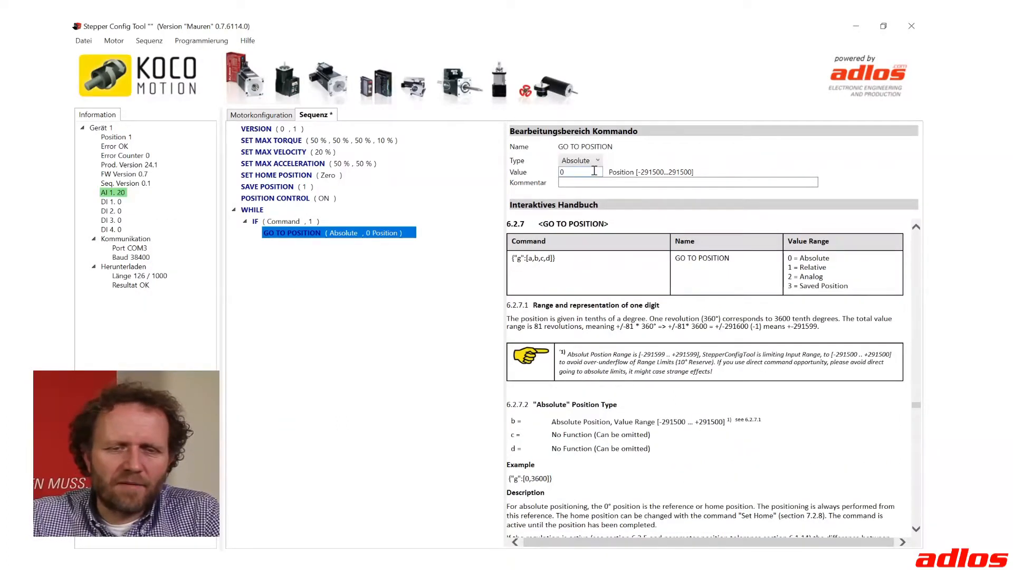
# Try the Savepos. and Analog types for the GO TO POSITION command, checking the Savepos. number against the SAVE POSITION command.
pyautogui.click(593, 161)
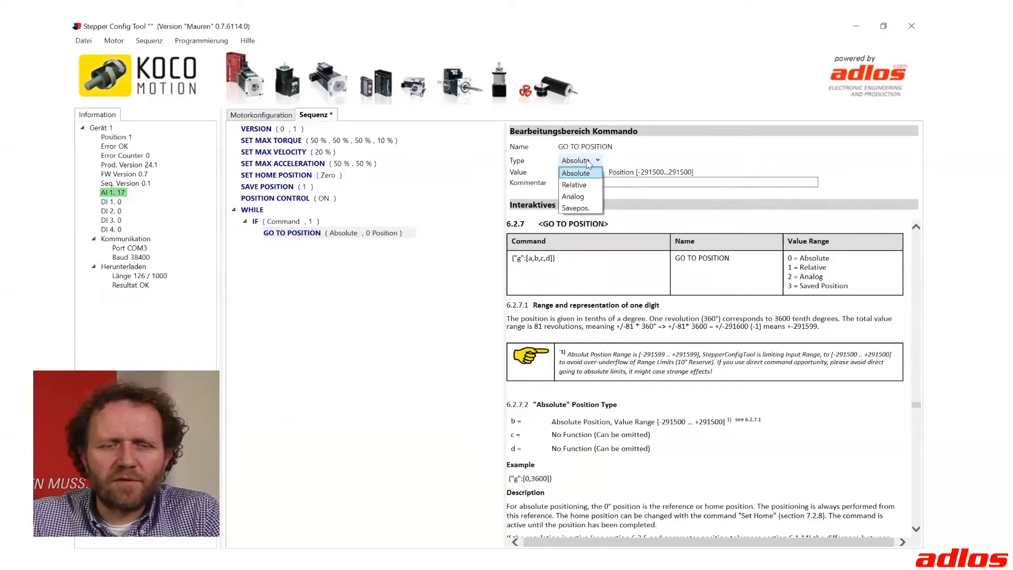
pyautogui.click(579, 209)
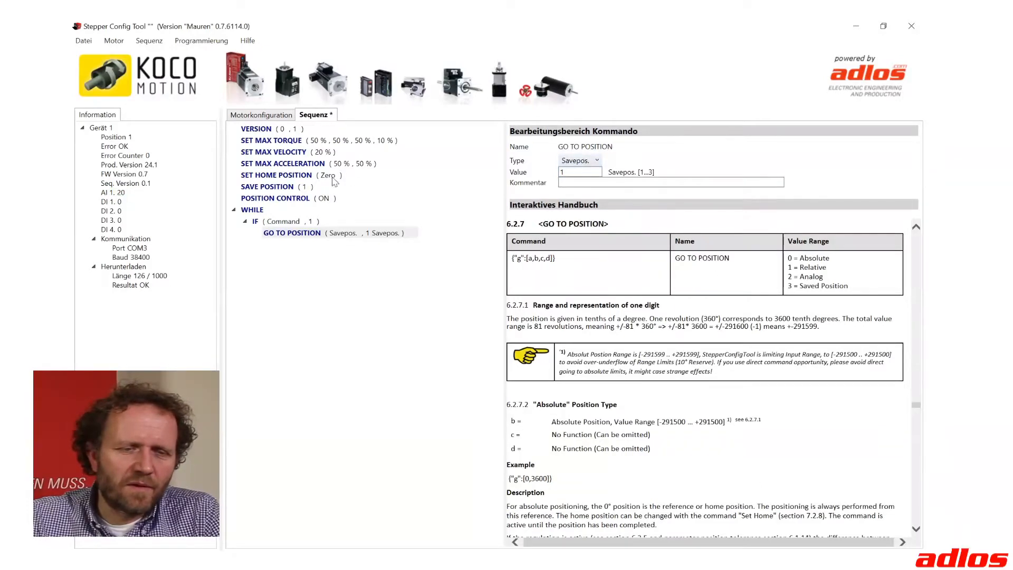
pyautogui.click(273, 187)
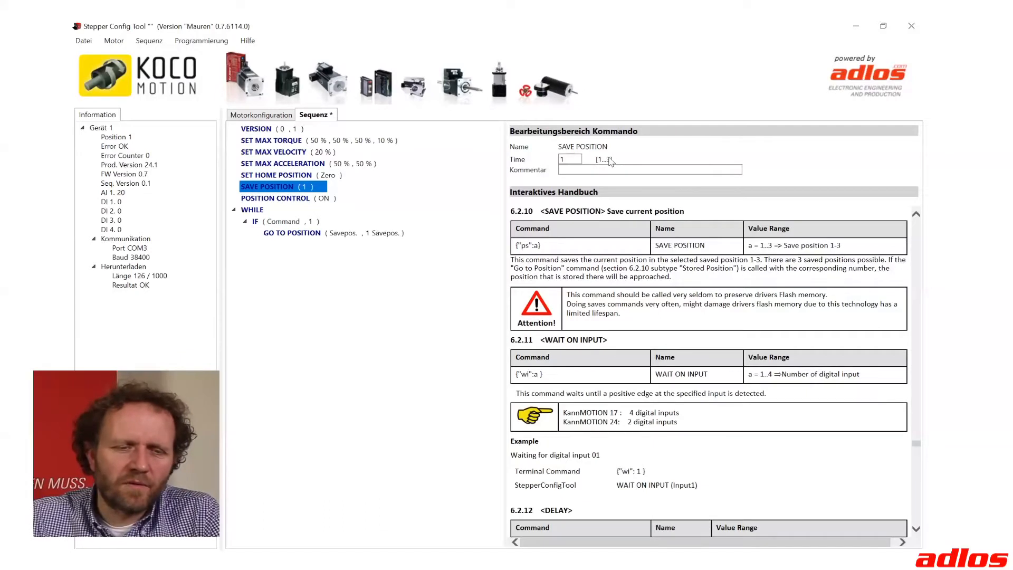
pyautogui.click(300, 234)
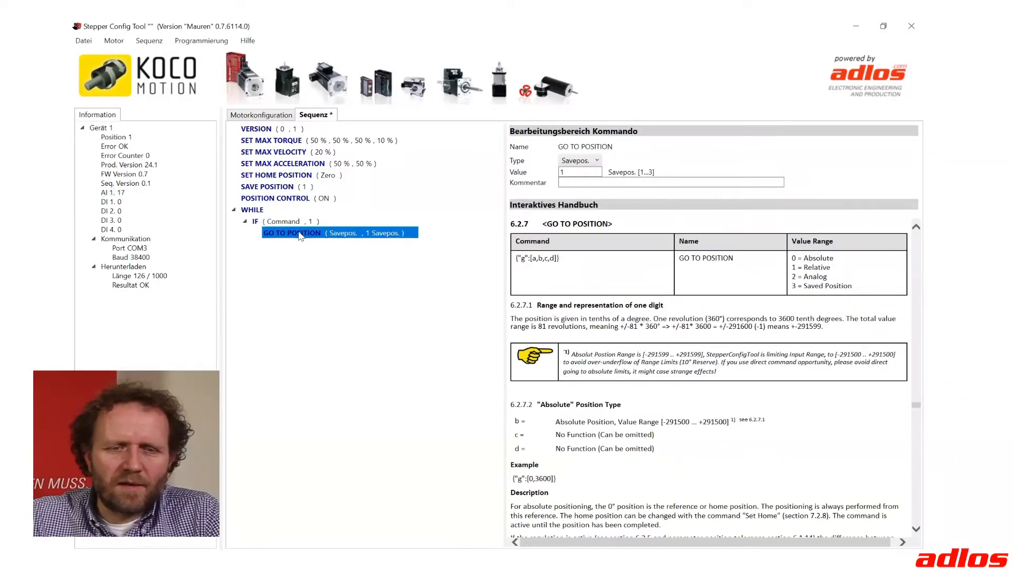
pyautogui.click(590, 161)
pyautogui.click(581, 207)
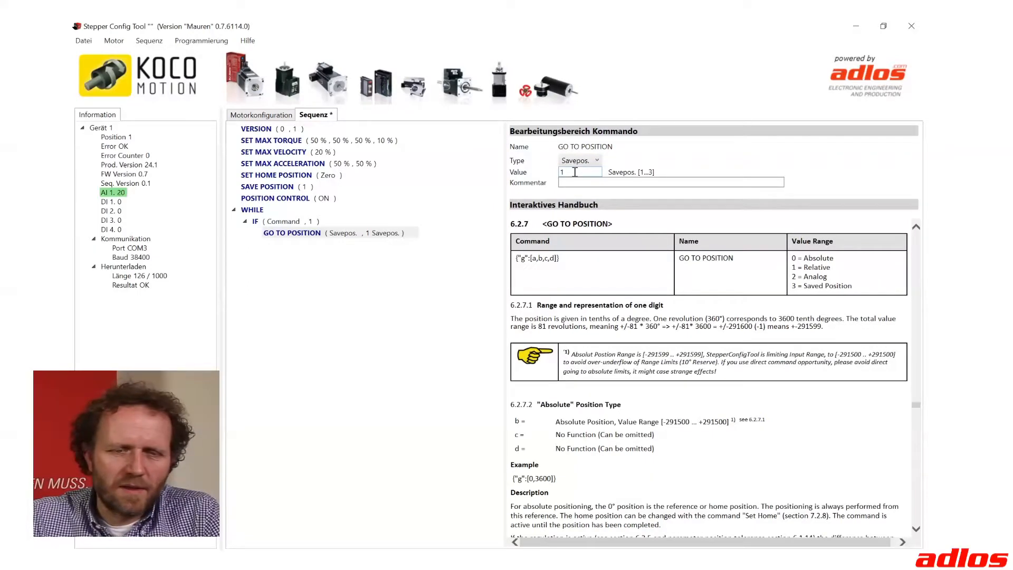
pyautogui.click(579, 160)
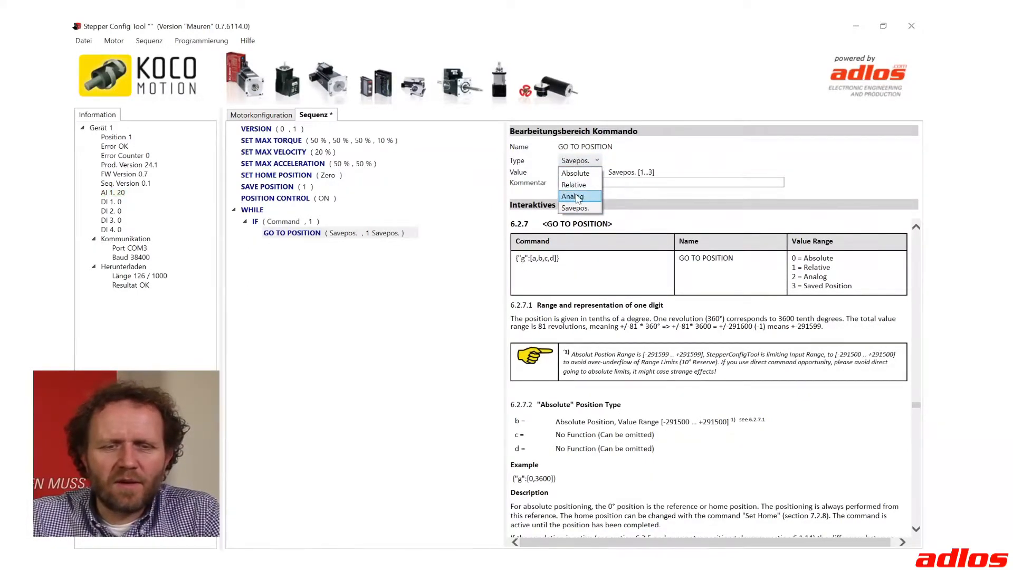
pyautogui.click(577, 196)
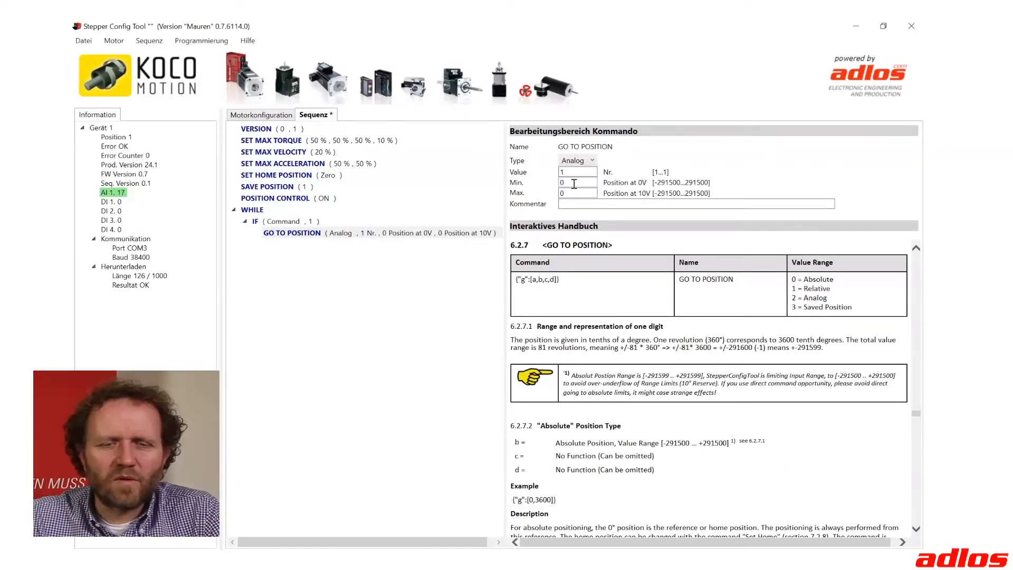
pyautogui.doubleClick(561, 186)
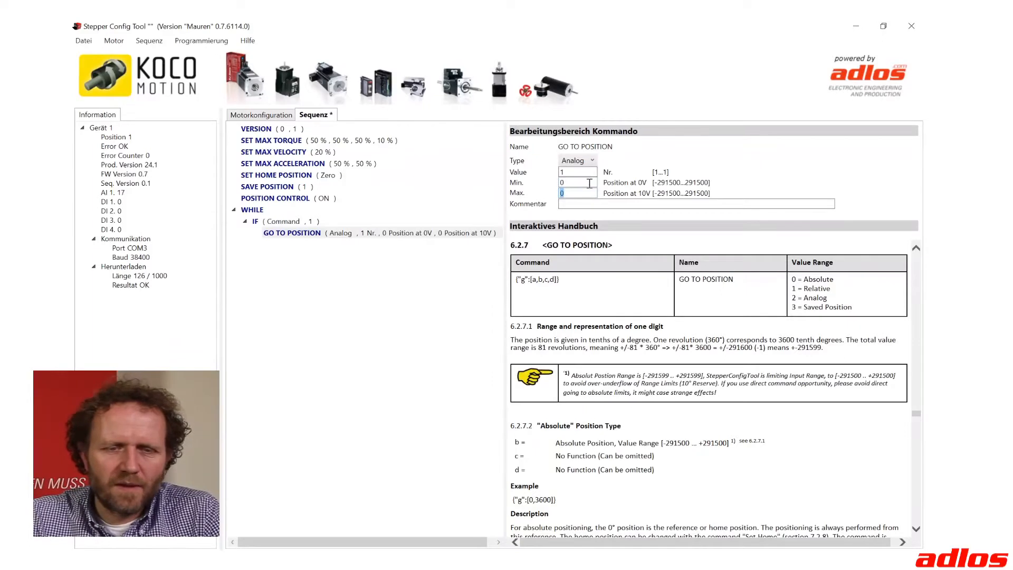
# Set the GO TO POSITION command's type to Relative with a value of 100.
pyautogui.click(578, 161)
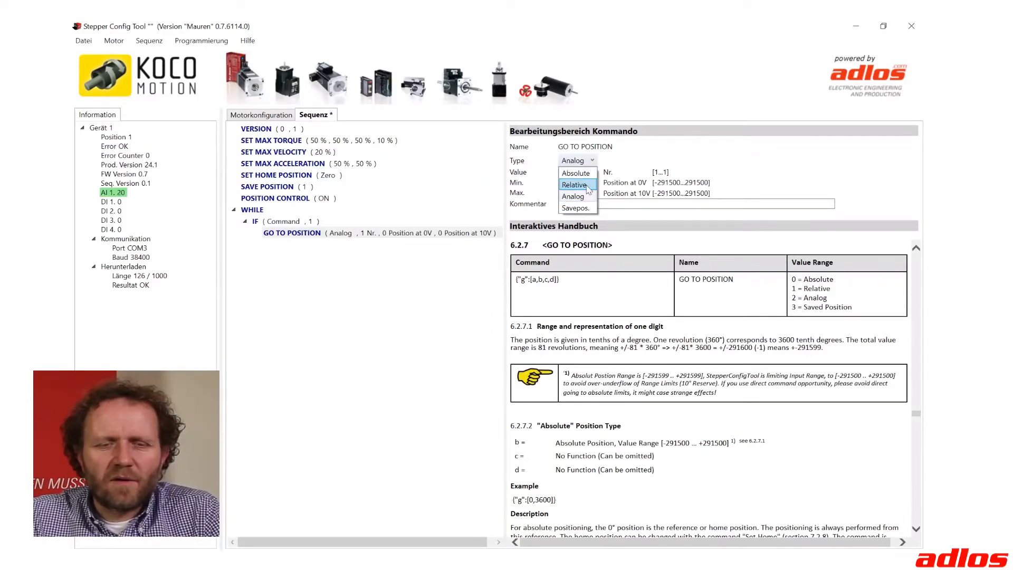
pyautogui.click(579, 185)
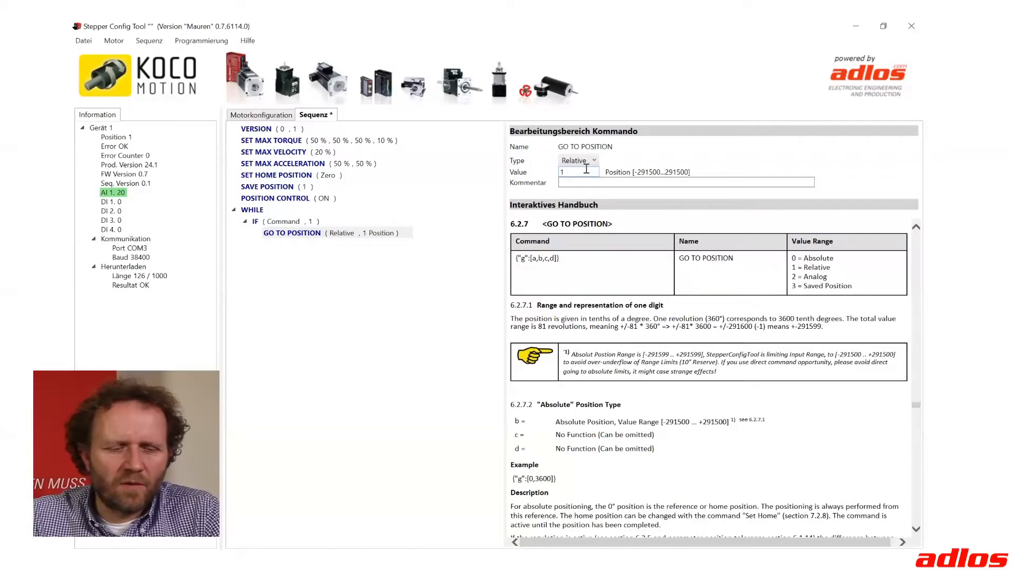
pyautogui.moveTo(586, 169); pyautogui.dragTo(519, 174)
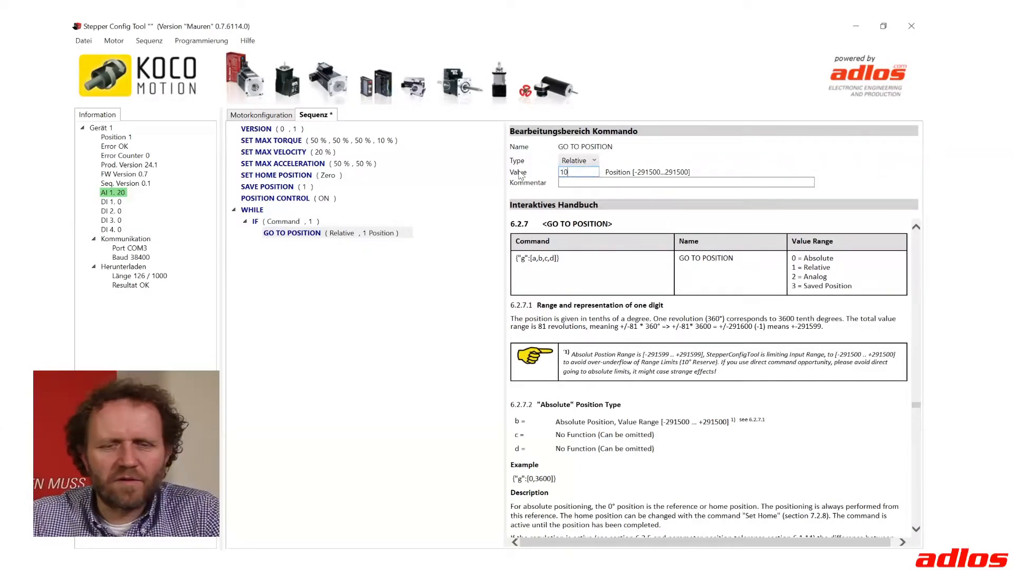
pyautogui.press('Return')
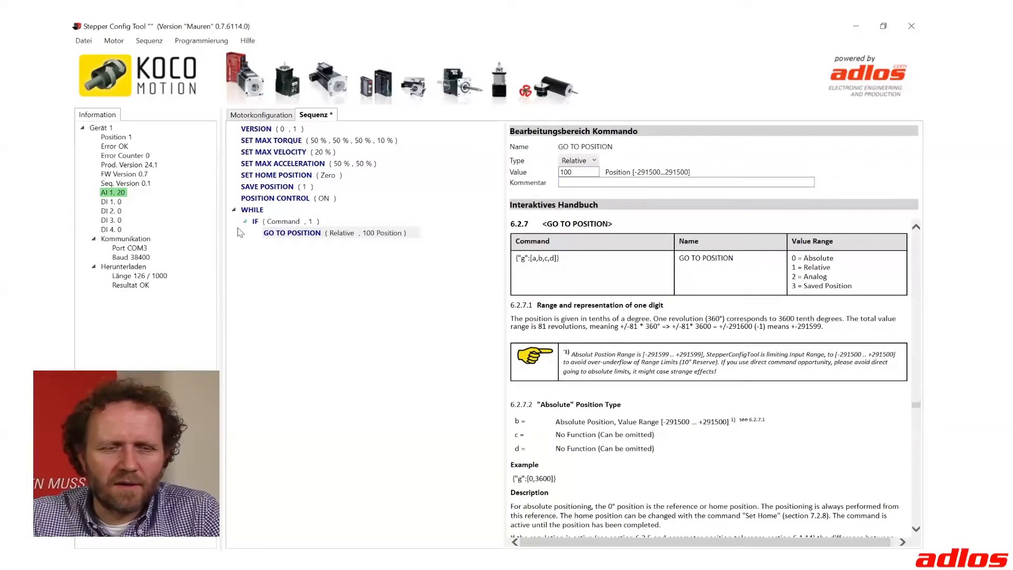
# Add a second IF condition inside the WHILE loop with type Command and number 2.
pyautogui.click(283, 222)
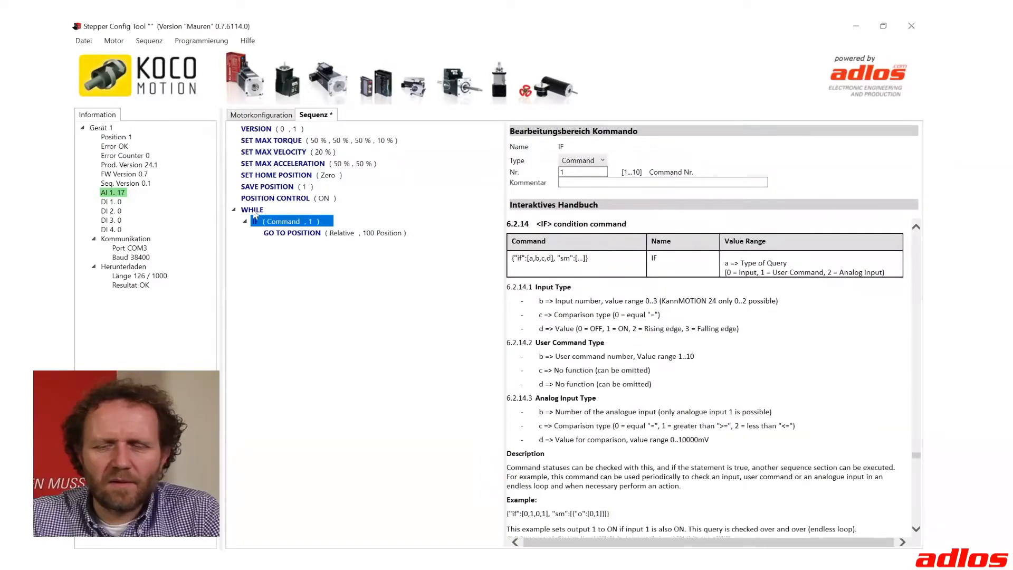
pyautogui.click(254, 211)
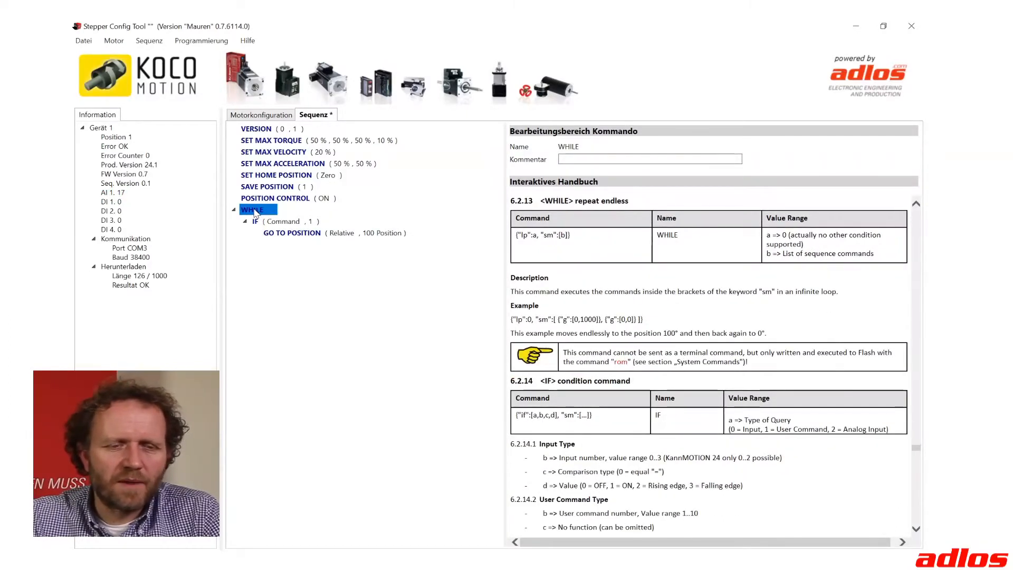
pyautogui.rightClick(264, 213)
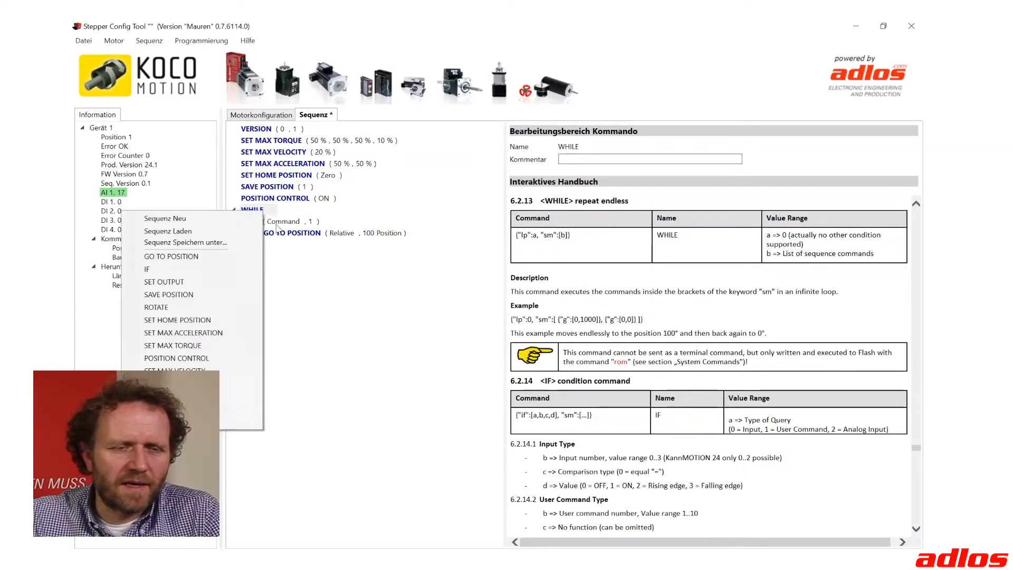
pyautogui.click(230, 269)
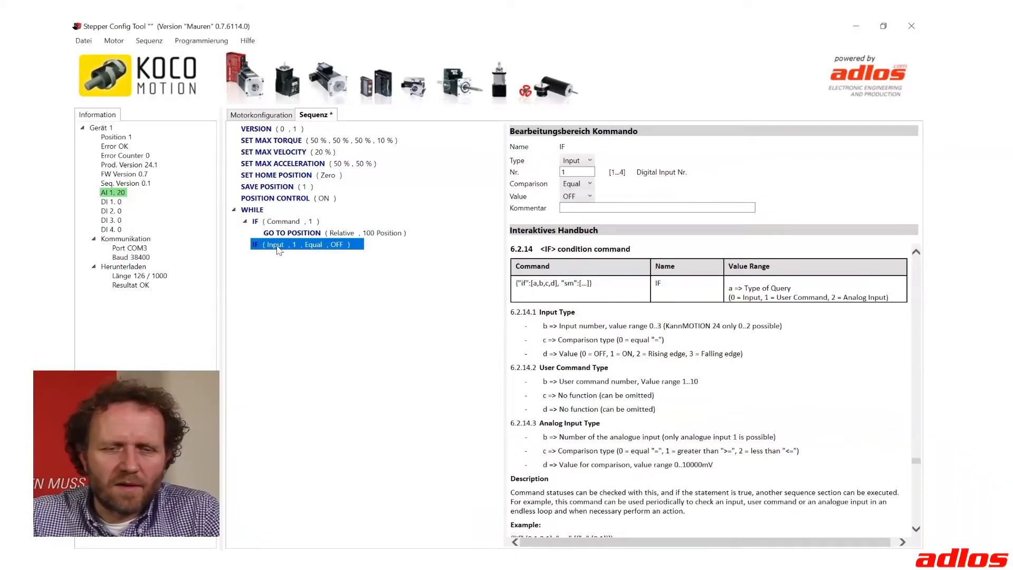
pyautogui.click(575, 162)
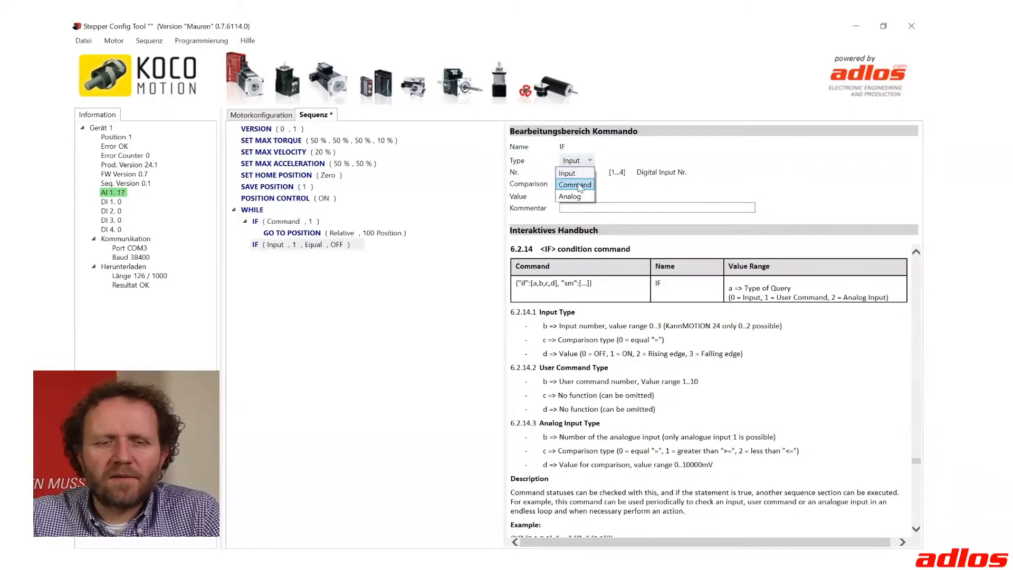
pyautogui.click(580, 186)
pyautogui.doubleClick(572, 174)
pyautogui.write('2')
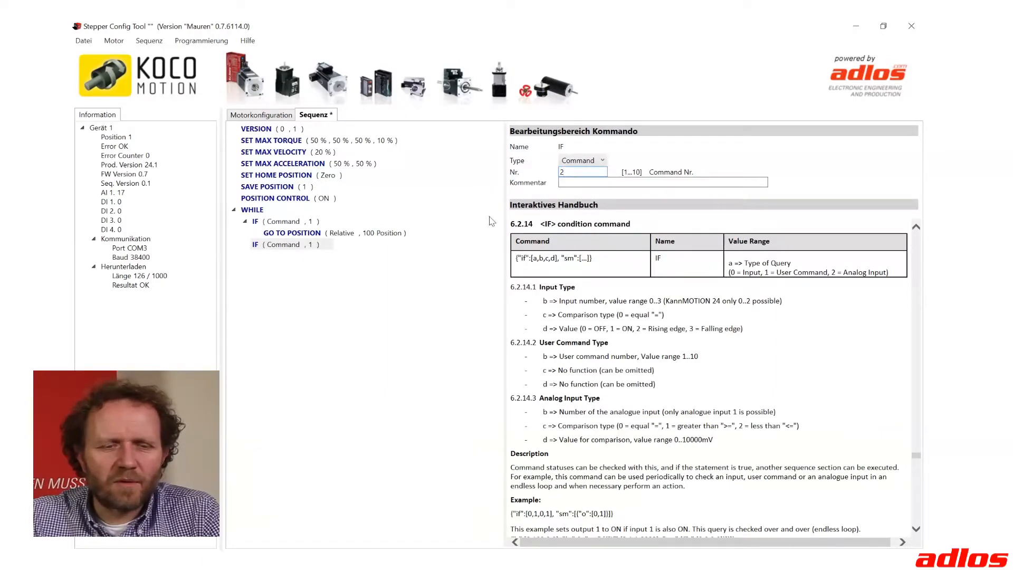
# Add a GO TO POSITION command (Absolute, 0) inside the IF (Command, 2) condition.
pyautogui.click(265, 242)
pyautogui.rightClick(266, 242)
pyautogui.click(269, 243)
pyautogui.rightClick(270, 244)
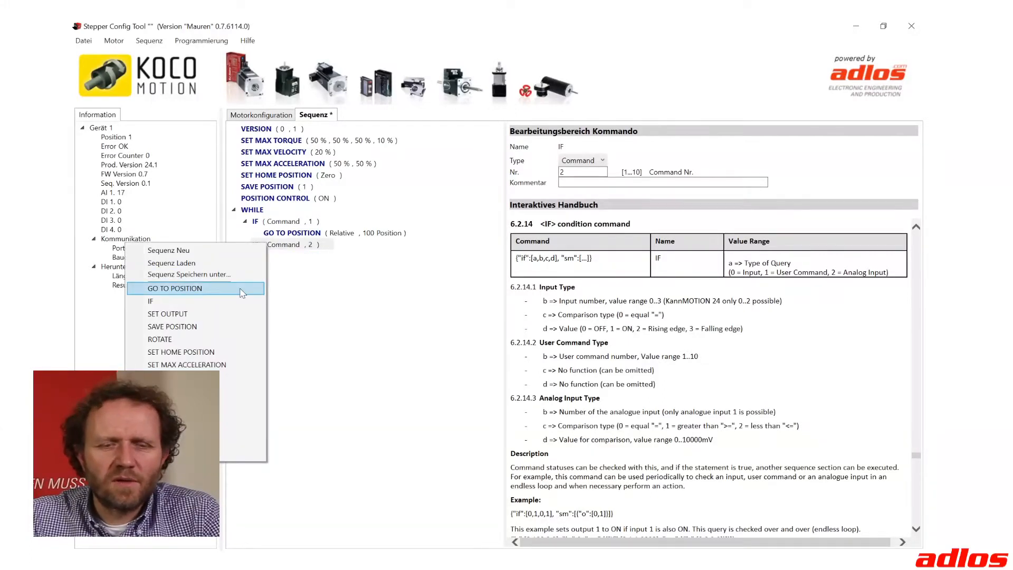
pyautogui.click(242, 293)
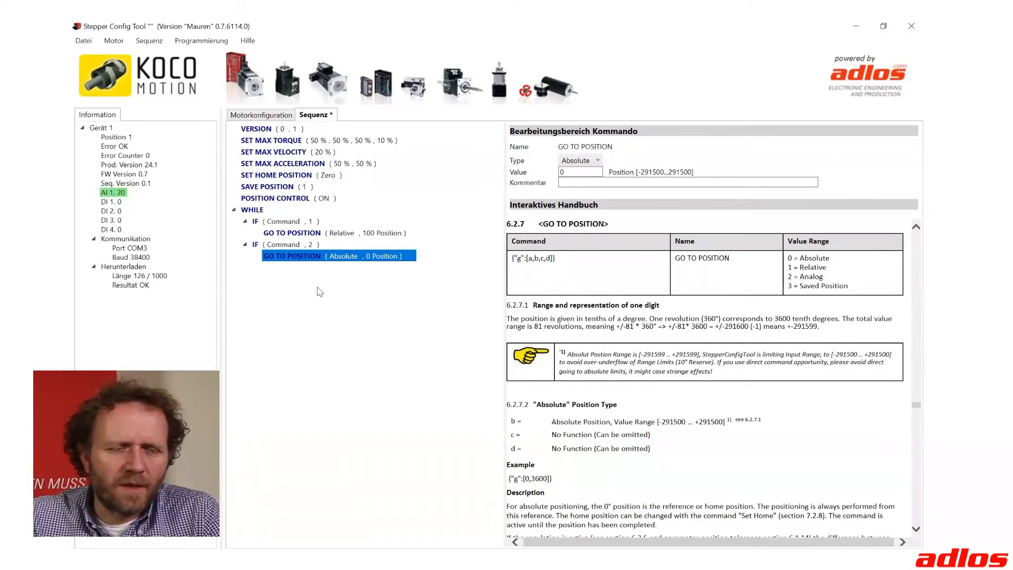
# Download the finished sequence to the motor controller.
pyautogui.click(208, 42)
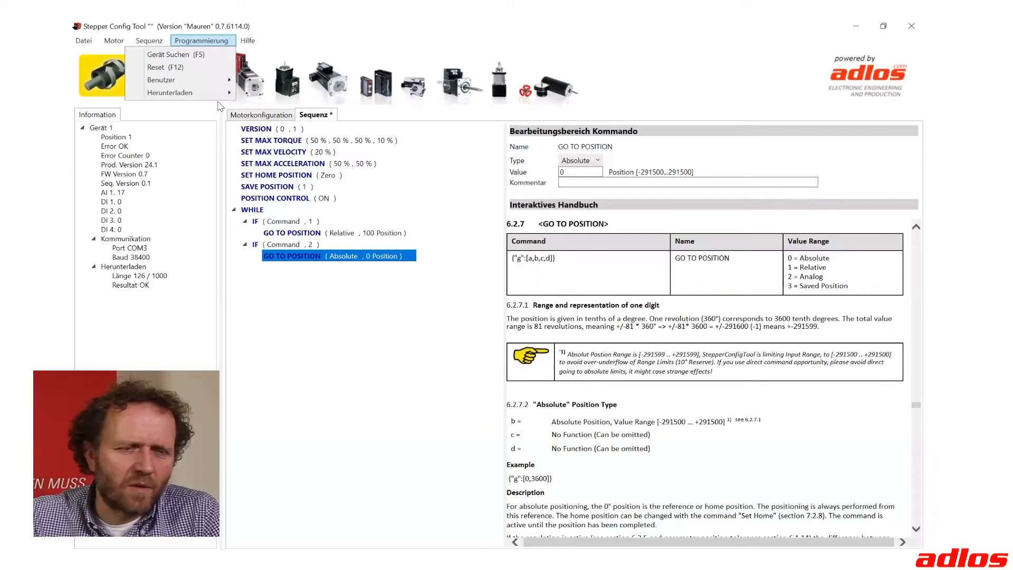
pyautogui.moveTo(221, 97)
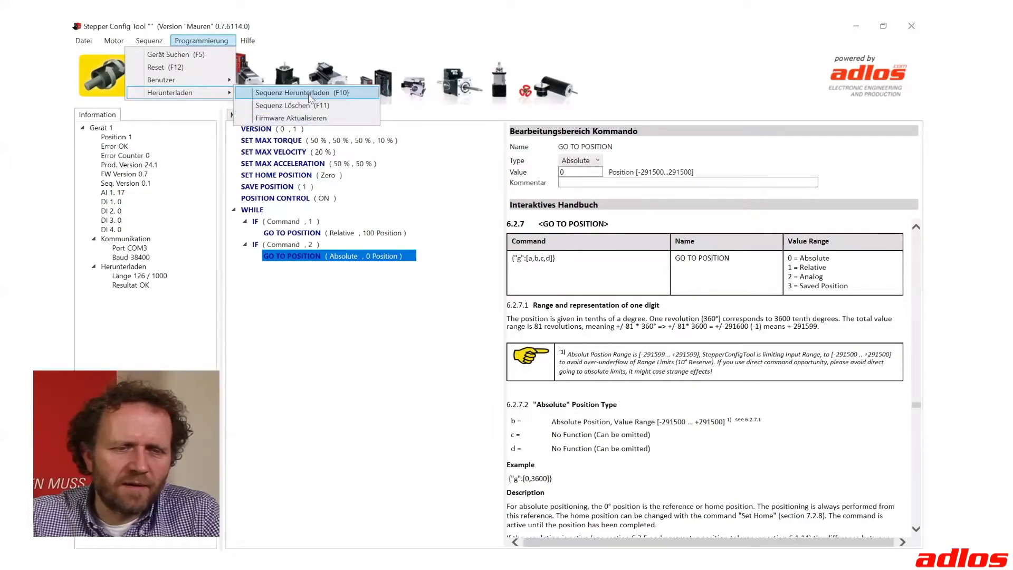
pyautogui.click(309, 96)
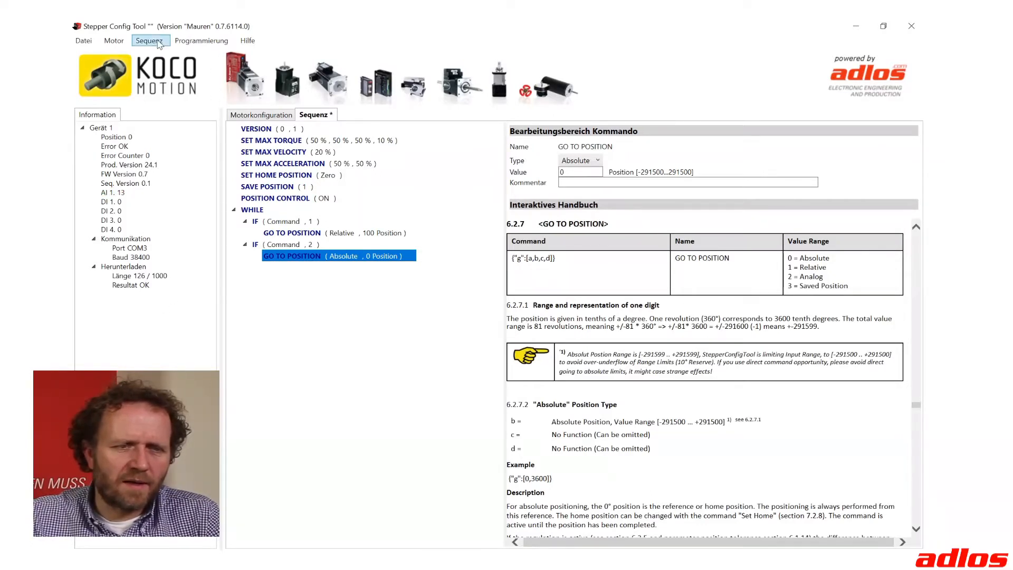
# Test the downloaded sequence by sending user command 1 to the motor three times, followed by user command 2.
pyautogui.click(188, 44)
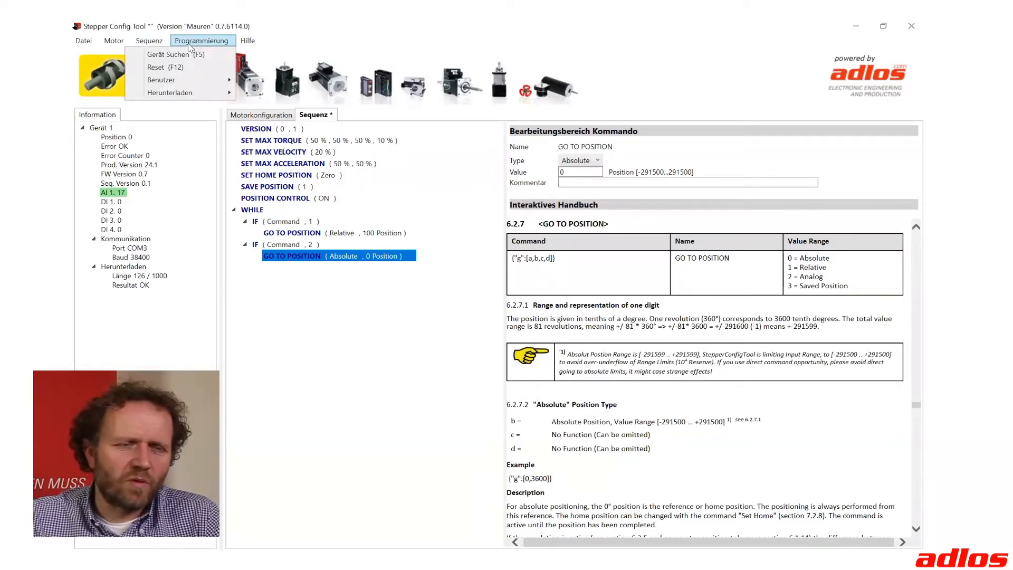
pyautogui.moveTo(206, 82)
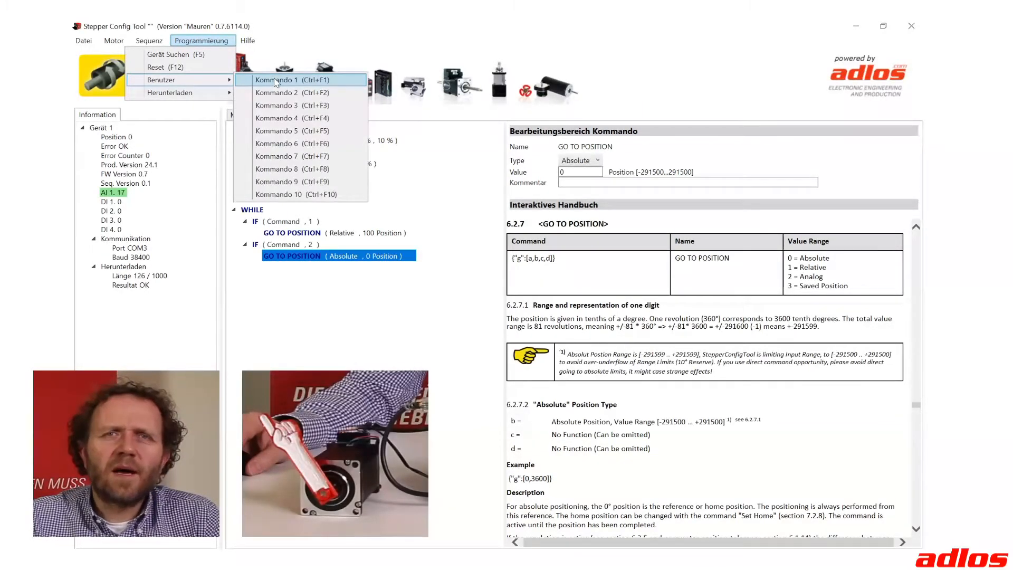
pyautogui.click(301, 80)
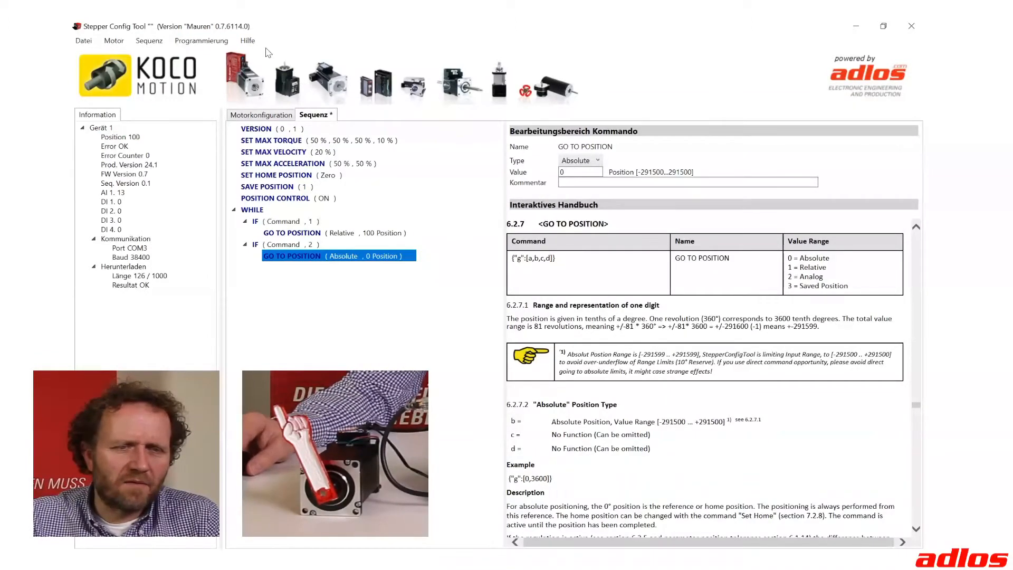
pyautogui.click(201, 41)
pyautogui.moveTo(242, 80)
pyautogui.click(275, 80)
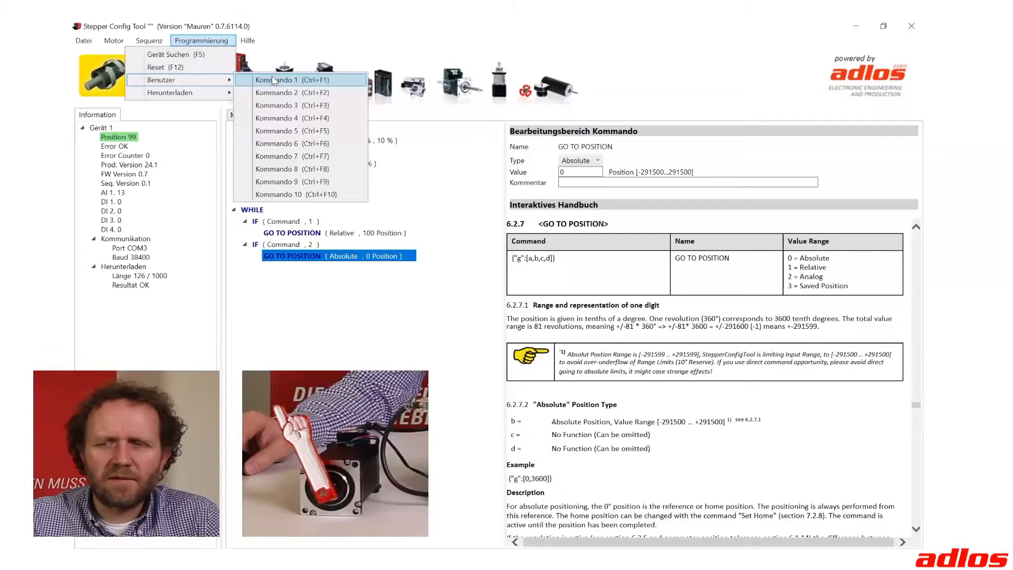
pyautogui.click(202, 40)
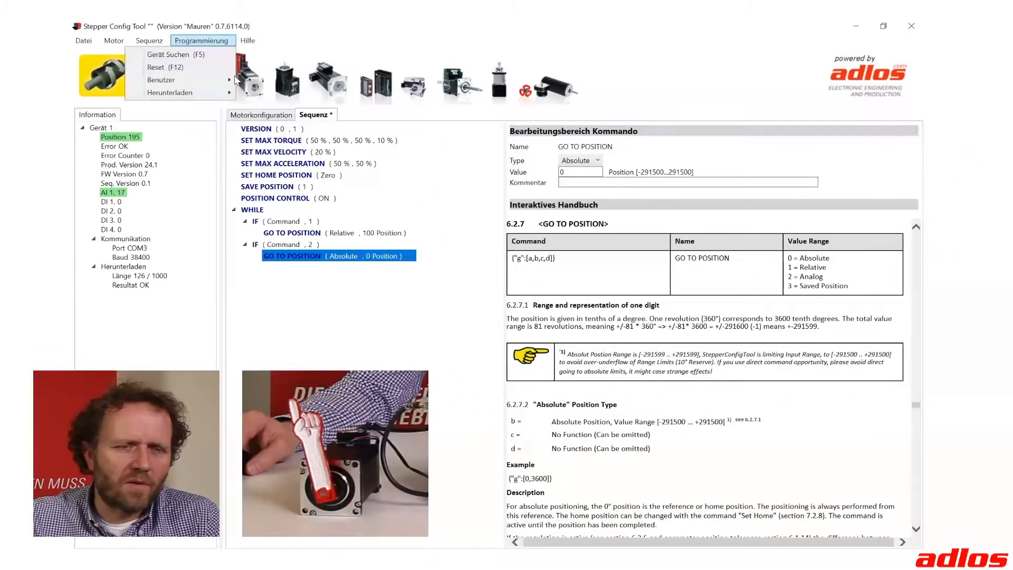
pyautogui.click(261, 83)
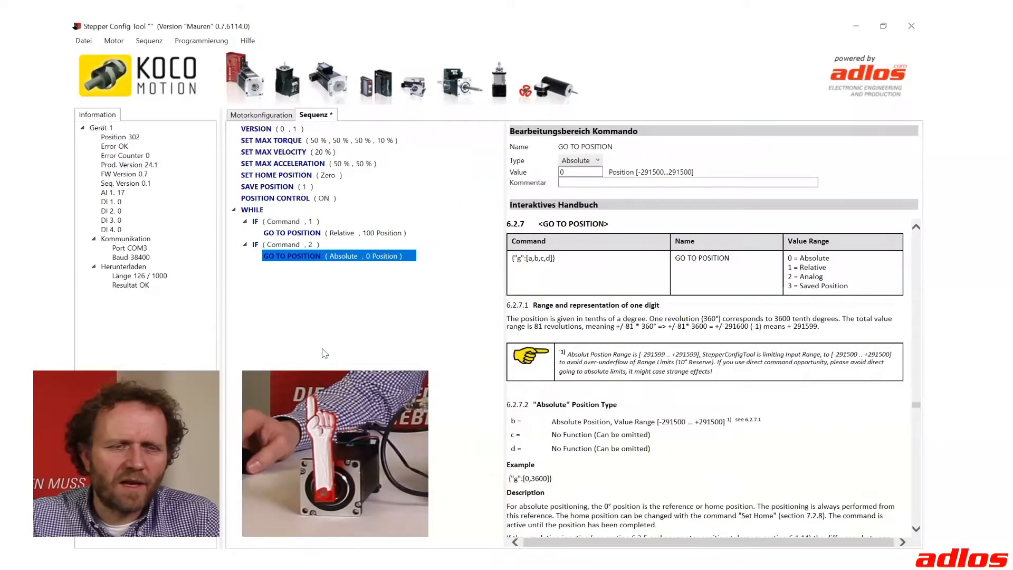
pyautogui.click(201, 40)
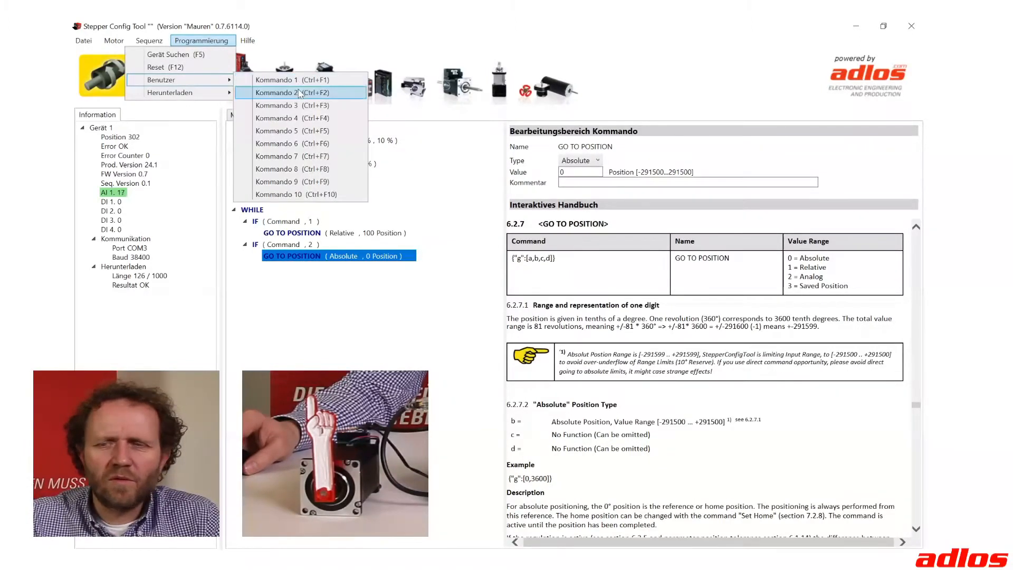
pyautogui.click(296, 80)
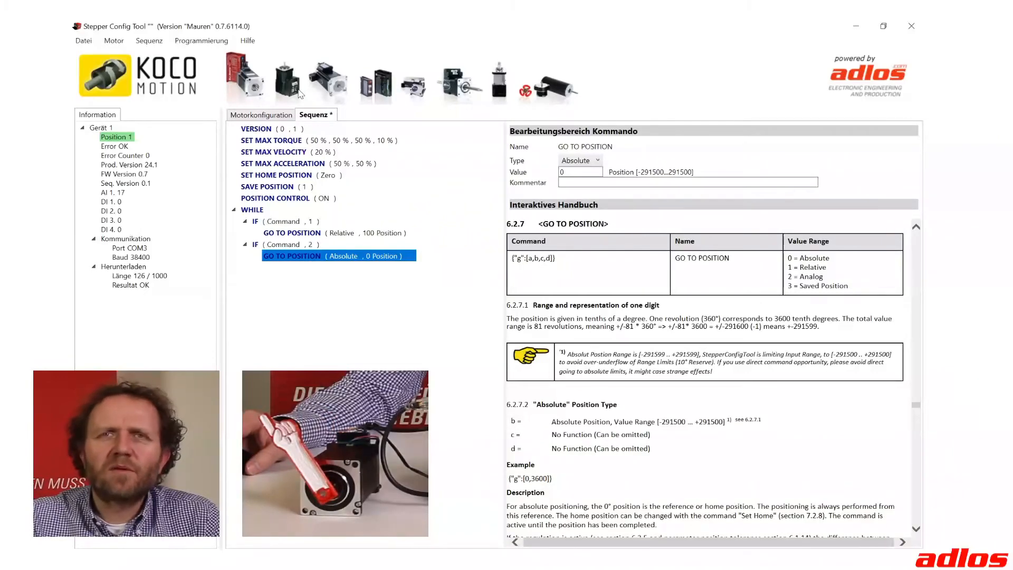